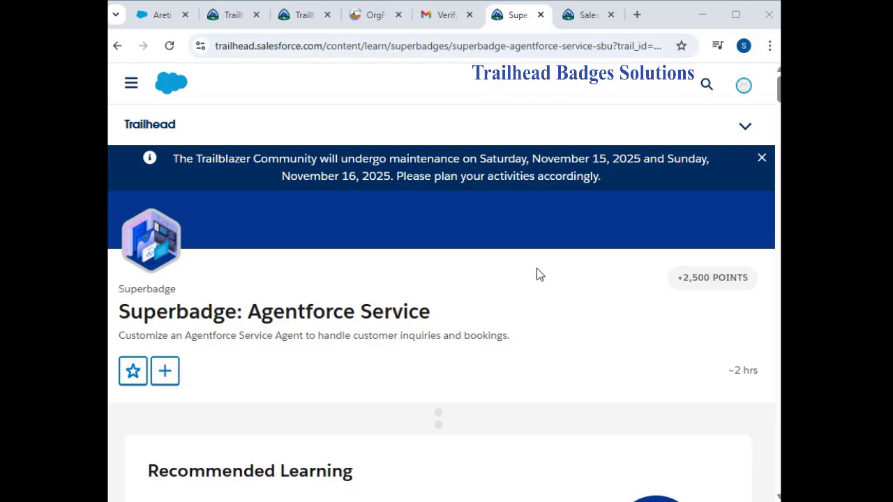
Review the superbadge's recommended learning, task list and Prework and Notes instructions for signing up for a special Developer Edition org
scroll(537, 274, "down", 4)
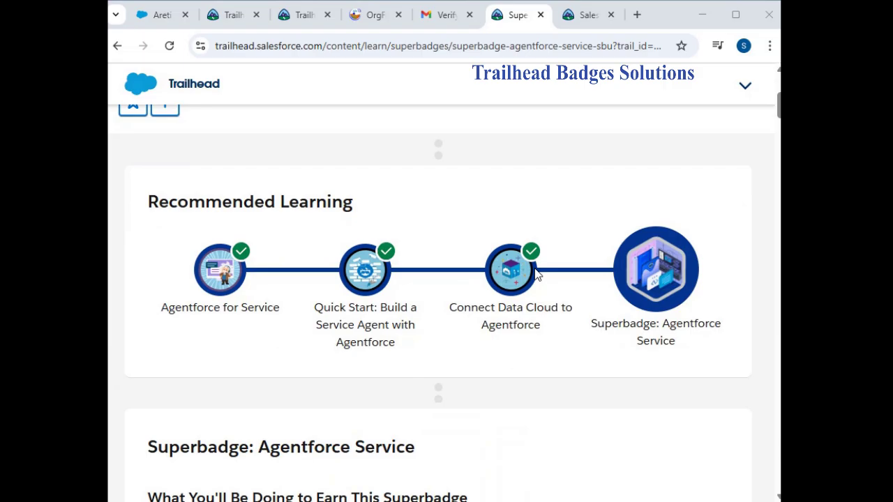
scroll(527, 276, "down", 1)
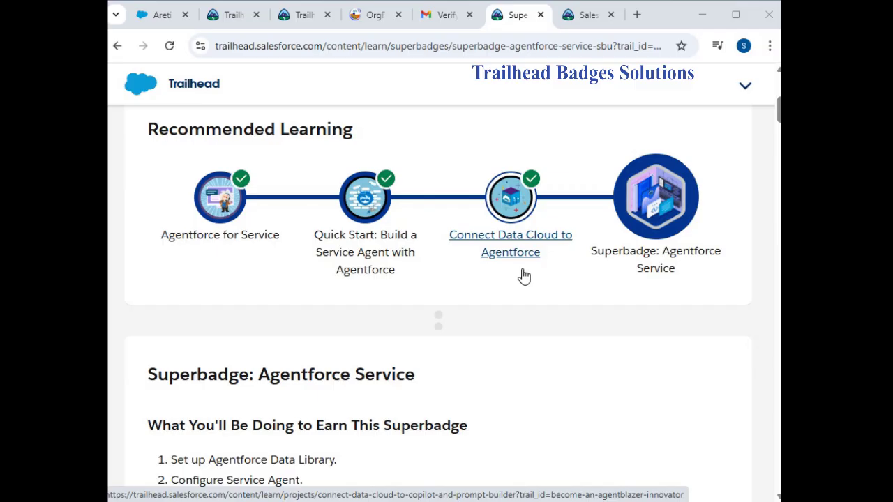
scroll(524, 277, "down", 1)
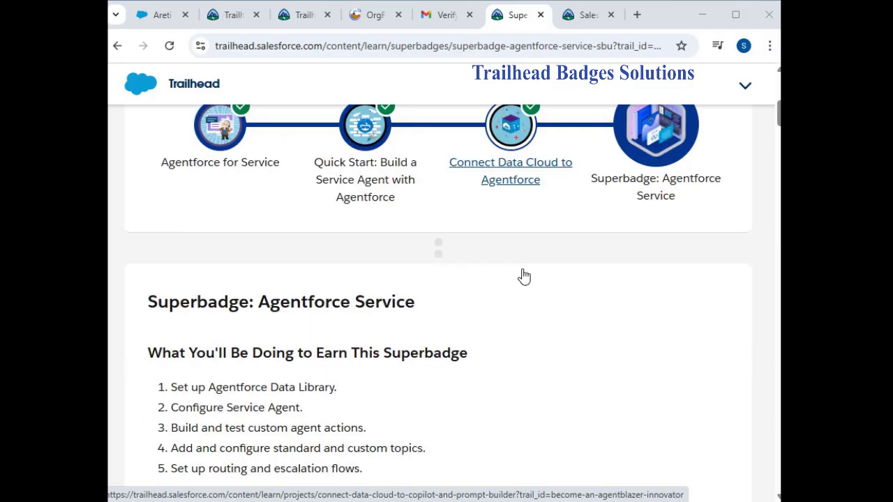
scroll(524, 277, "down", 7)
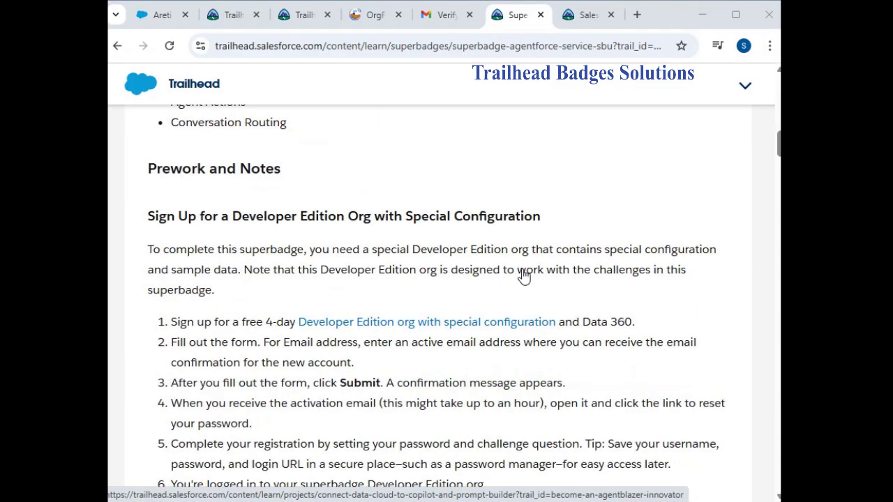
scroll(526, 245, "down", 2)
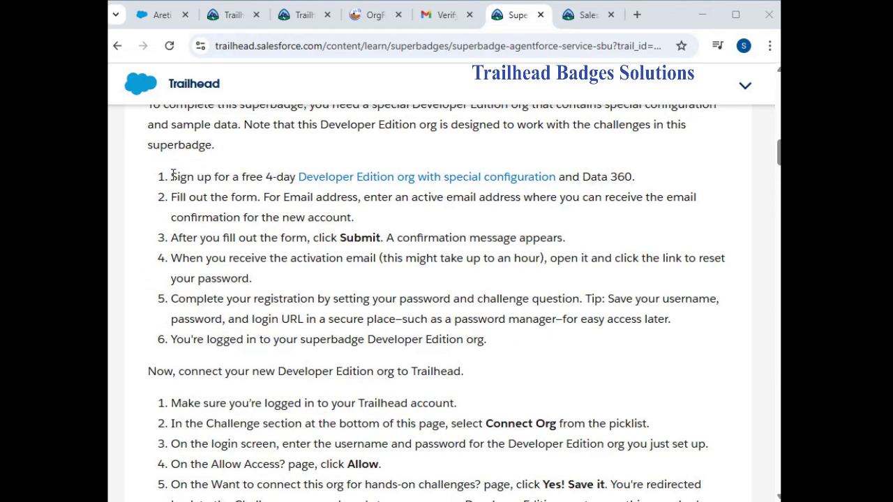
left_click_drag(171, 178, 274, 174)
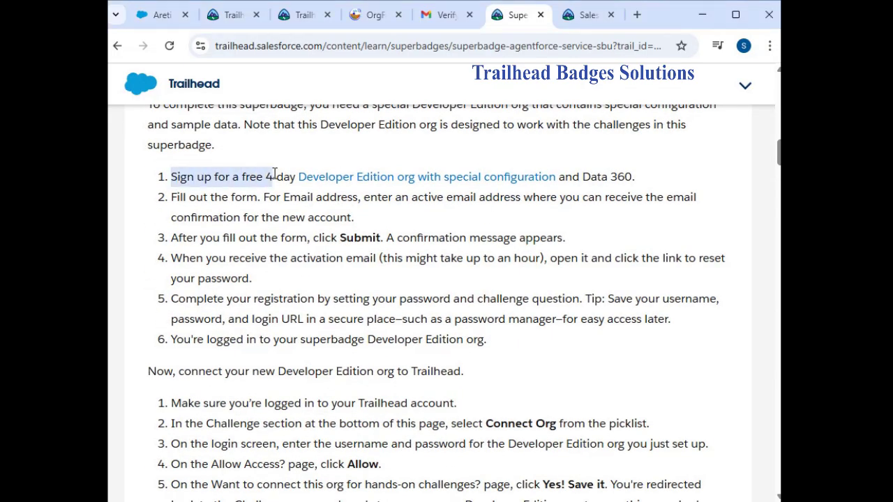
Open the Developer Edition org sign-up form from Prework and Notes, look over its required fields, and close it
left_click(388, 180)
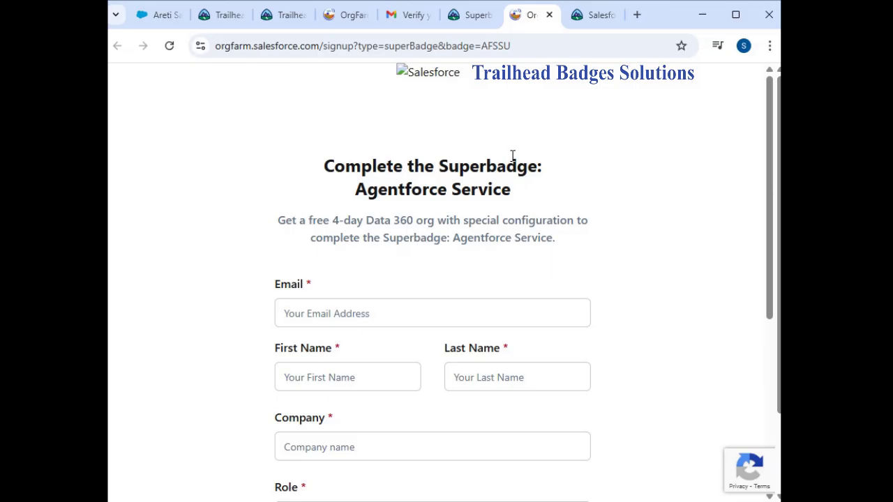
scroll(512, 155, "down", 1)
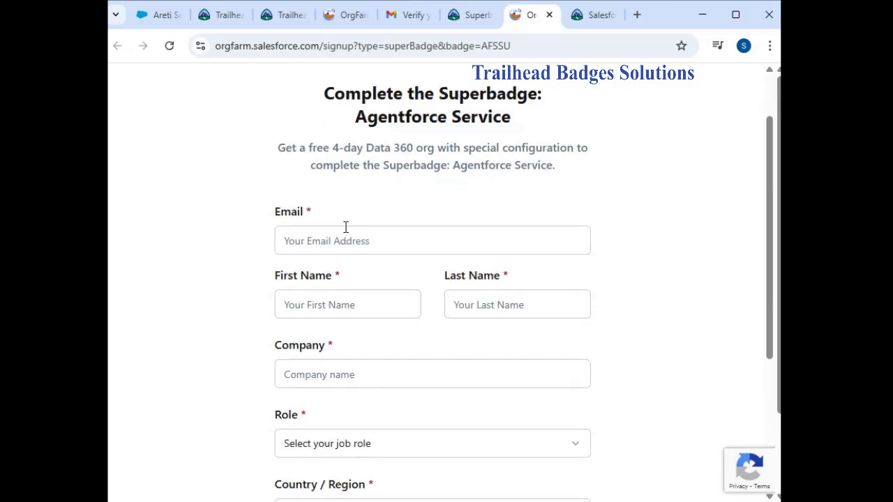
scroll(476, 213, "down", 1)
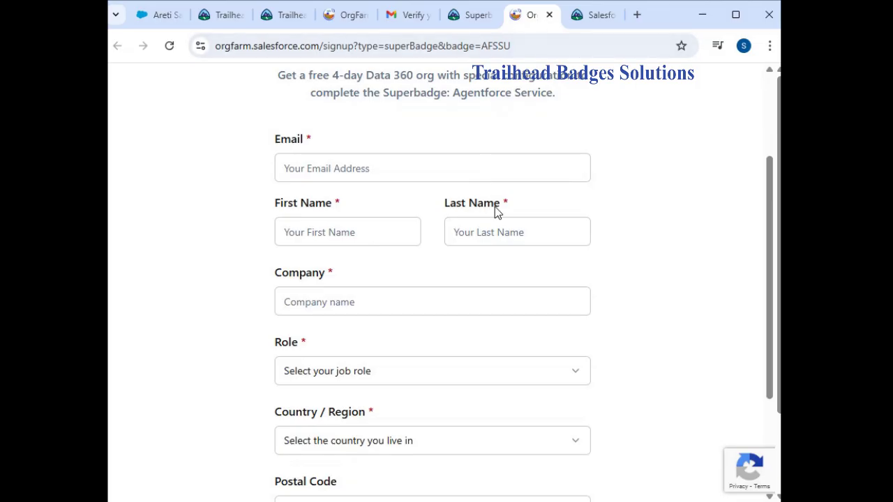
scroll(496, 213, "down", 2)
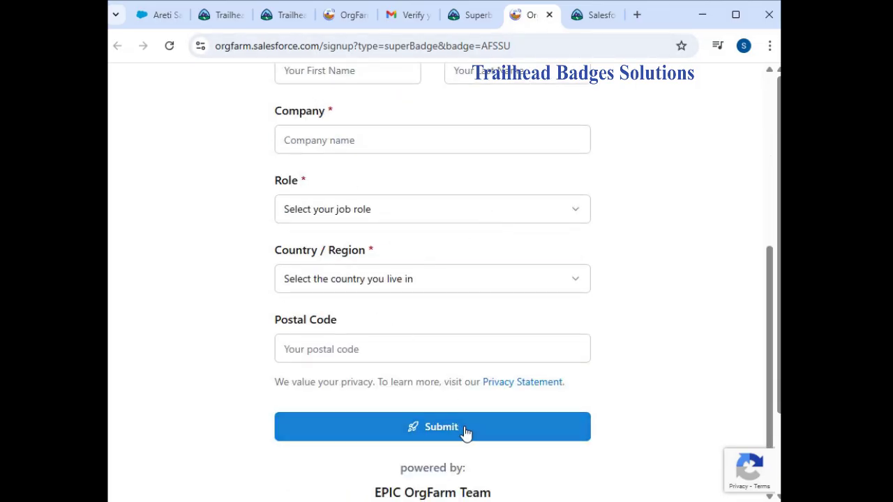
left_click(549, 15)
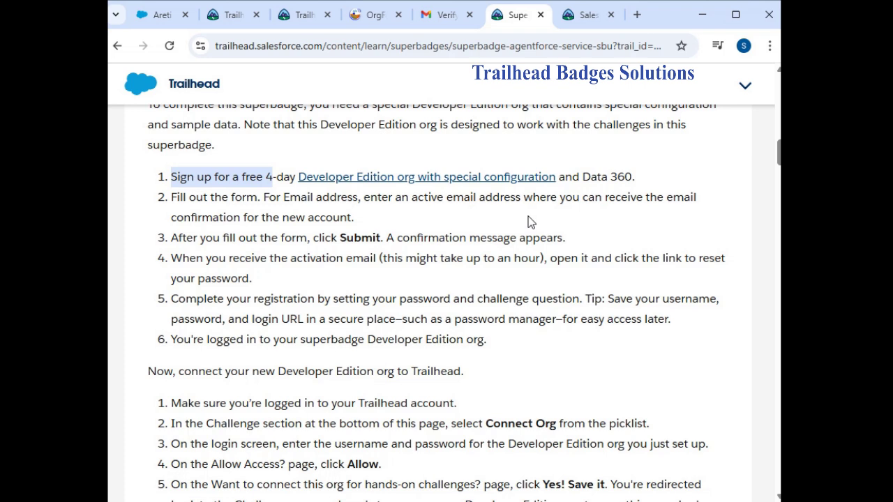
Read through the org connection instructions, use case, business requirements and challenge sections of the Agentforce Service superbadge
left_click(528, 221)
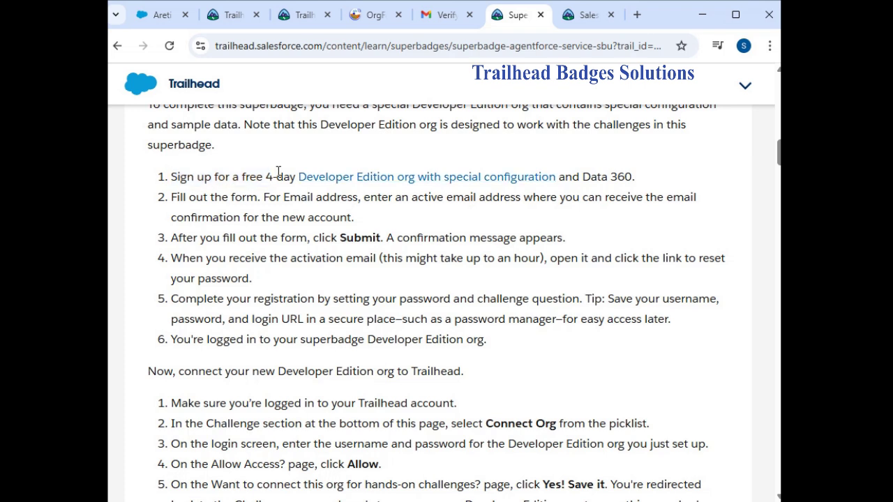
left_click_drag(273, 177, 175, 179)
left_click(609, 238)
scroll(618, 221, "down", 2)
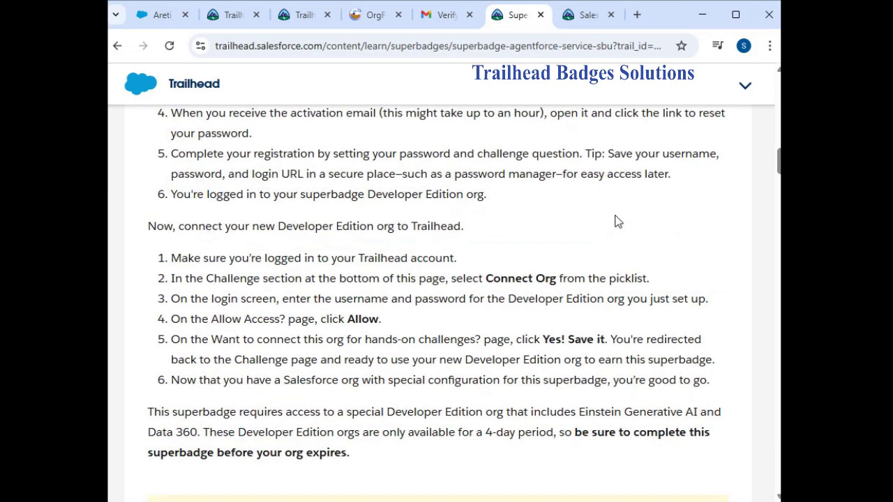
scroll(617, 221, "down", 4)
scroll(618, 221, "down", 13)
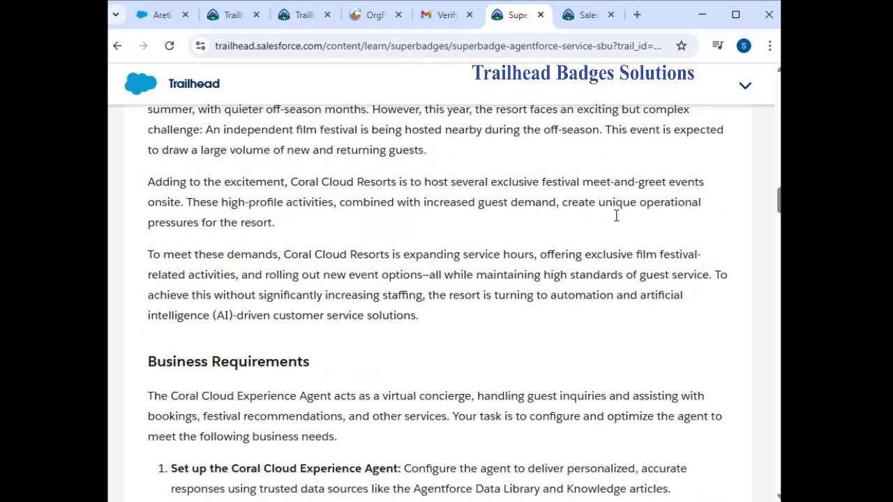
scroll(617, 221, "down", 13)
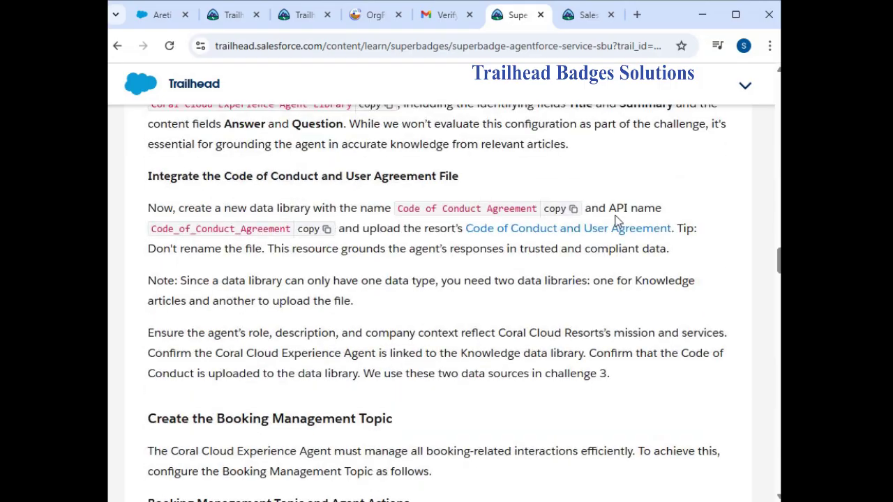
scroll(617, 221, "down", 7)
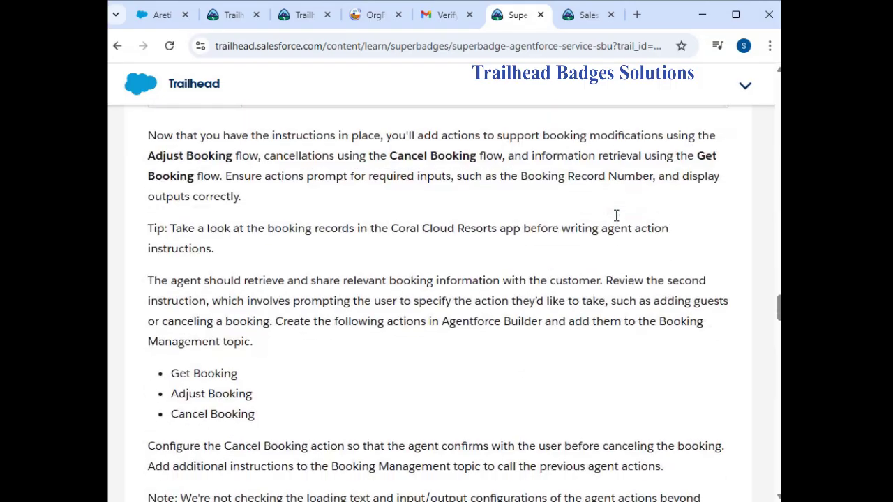
scroll(617, 220, "down", 16)
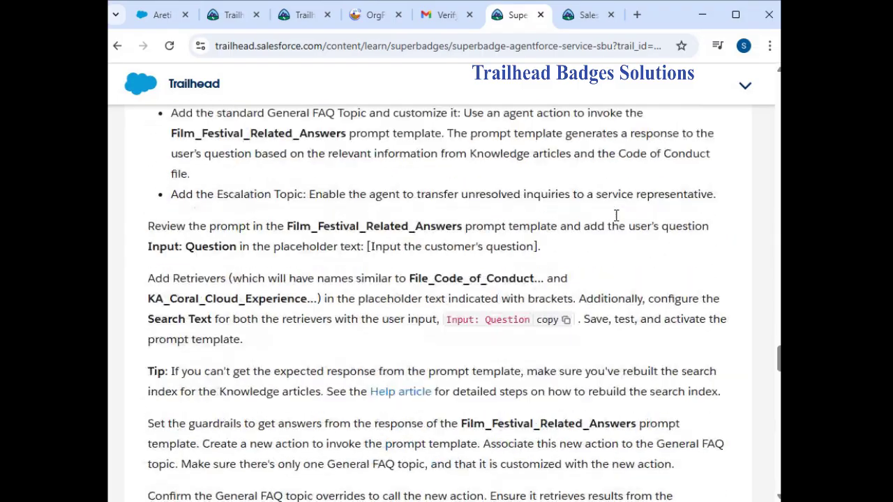
Open the Connect Org login page from the hands-on org chooser and return to the superbadge page without logging in
scroll(447, 222, "up", 1)
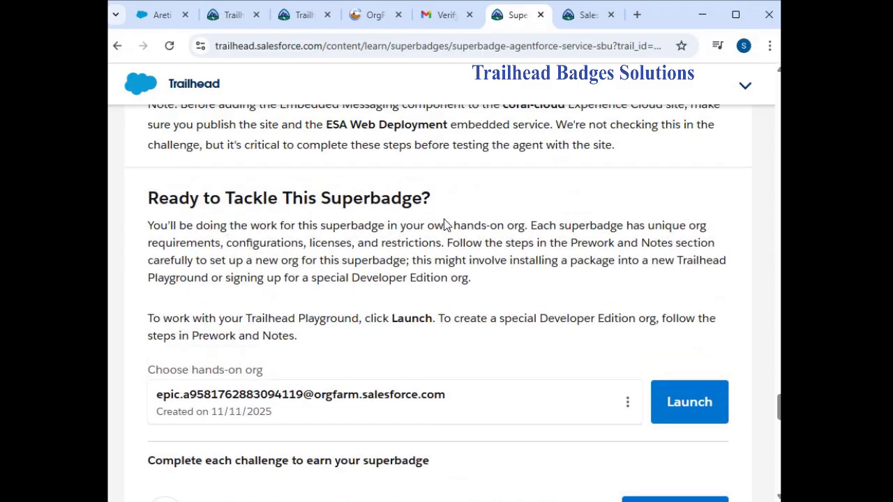
left_click(628, 407)
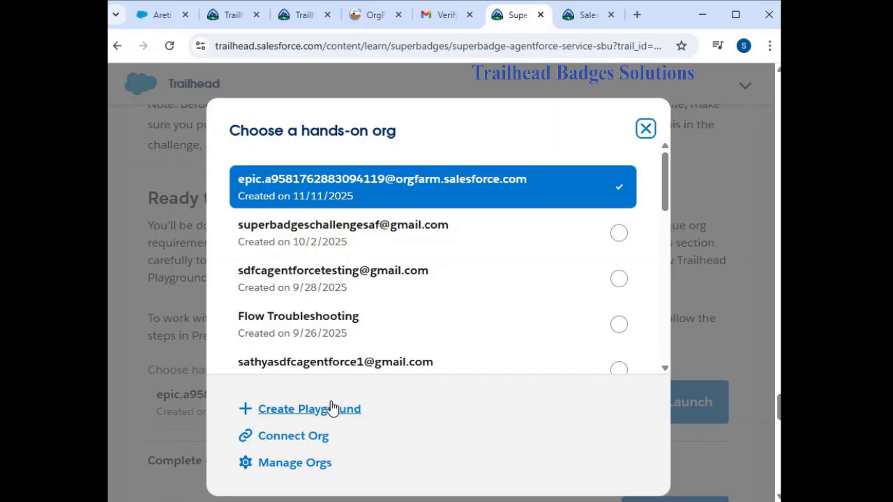
left_click(303, 445)
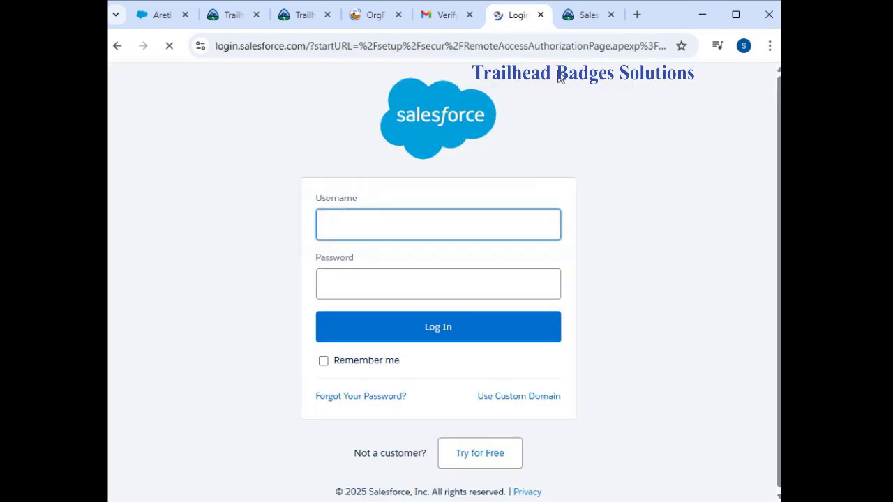
left_click(117, 50)
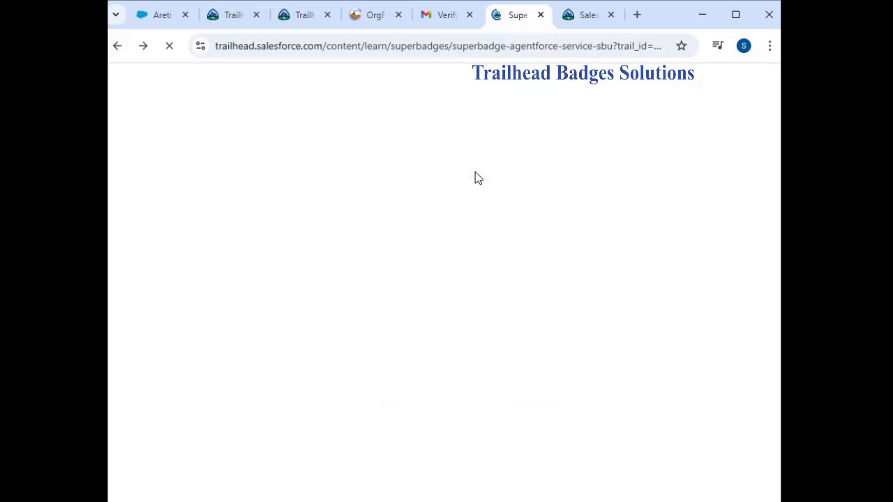
Launch the selected hands-on org created on 11/11/2025 from the Ready to Tackle This Superbadge section
scroll(548, 219, "down", 15)
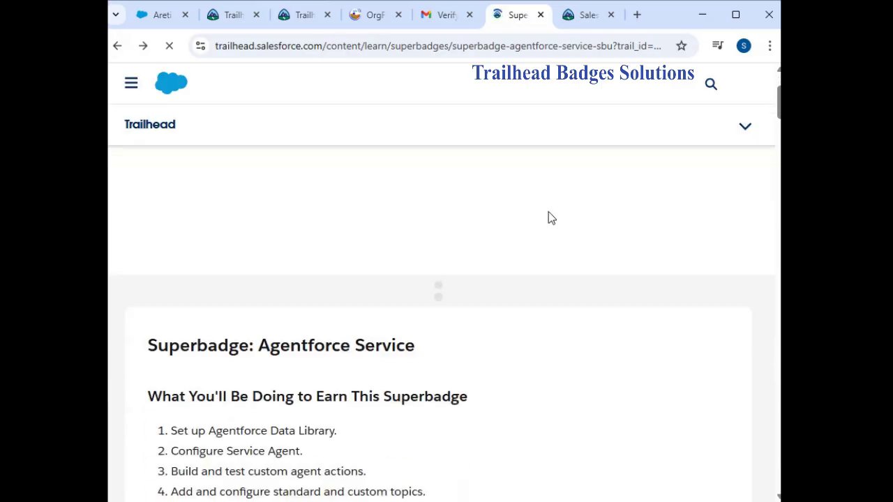
scroll(548, 212, "down", 20)
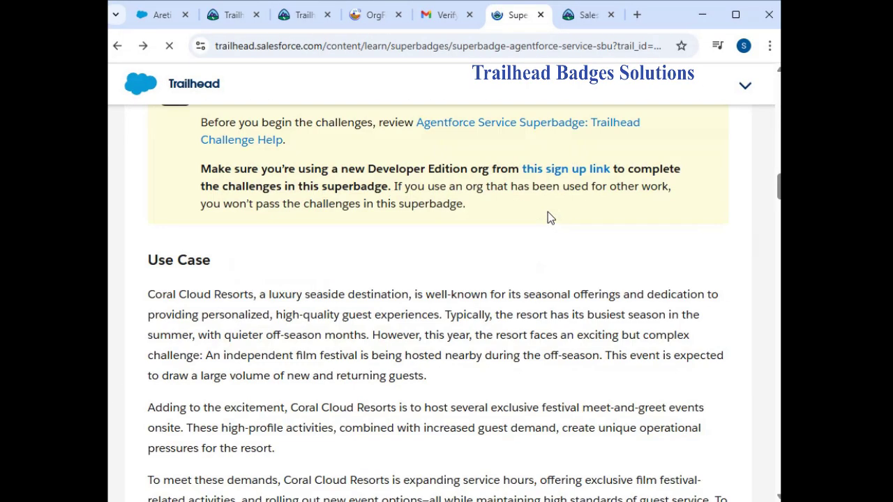
scroll(548, 217, "down", 20)
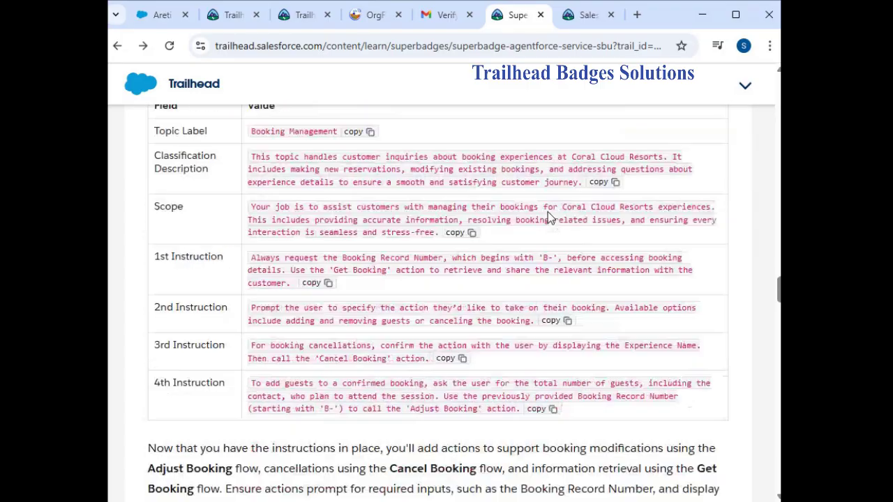
scroll(548, 218, "down", 15)
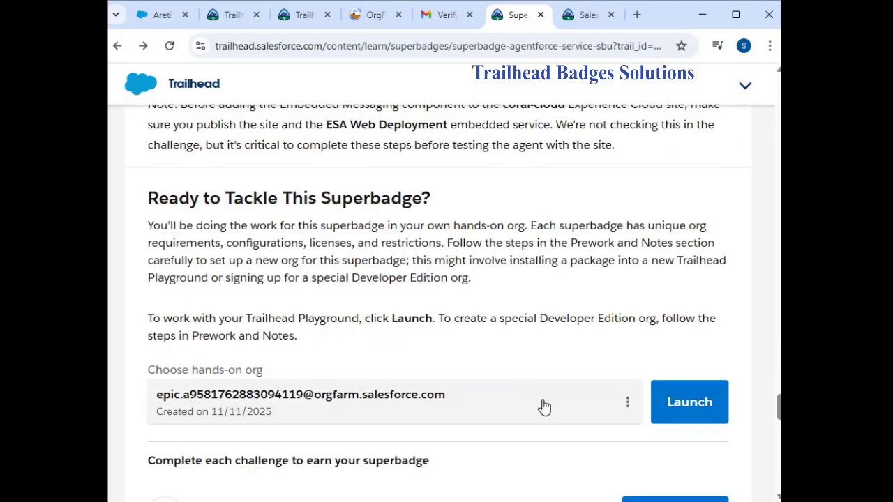
left_click(688, 403)
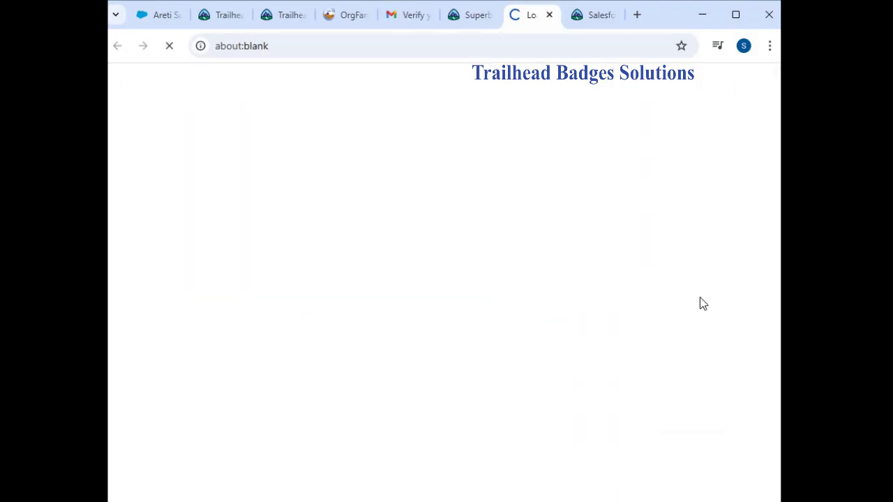
Return to the superbadge page and examine the requirements for the standard General FAQ and Escalation topics
left_click(466, 15)
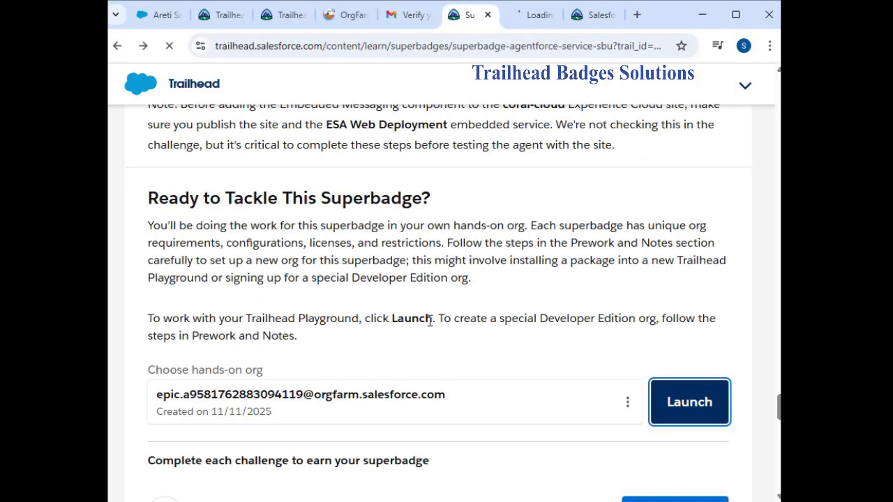
scroll(440, 321, "up", 6)
scroll(428, 325, "up", 5)
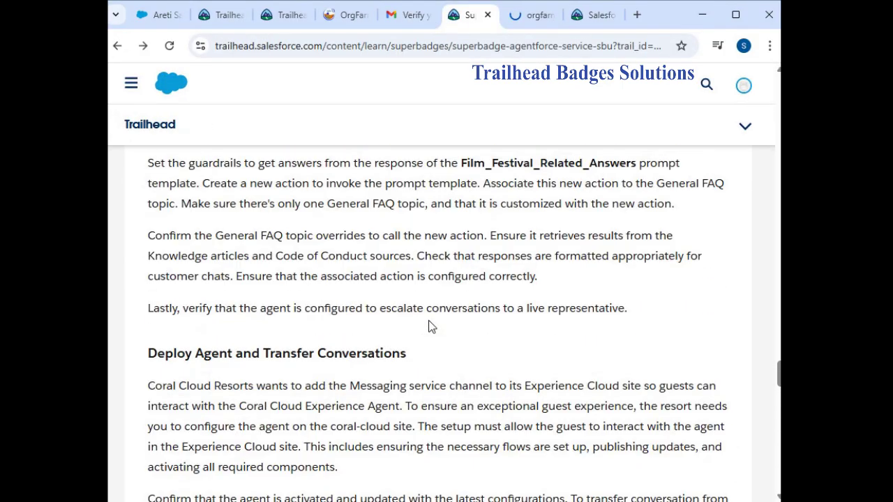
scroll(429, 323, "up", 6)
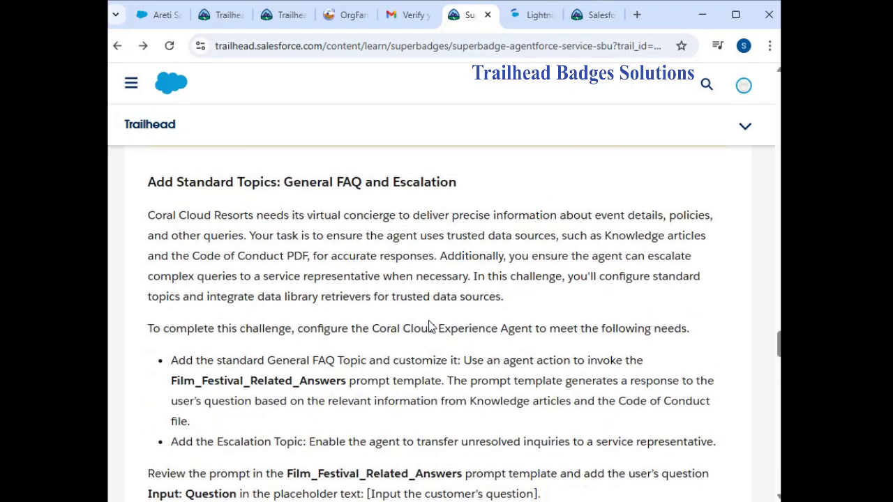
scroll(428, 325, "down", 8)
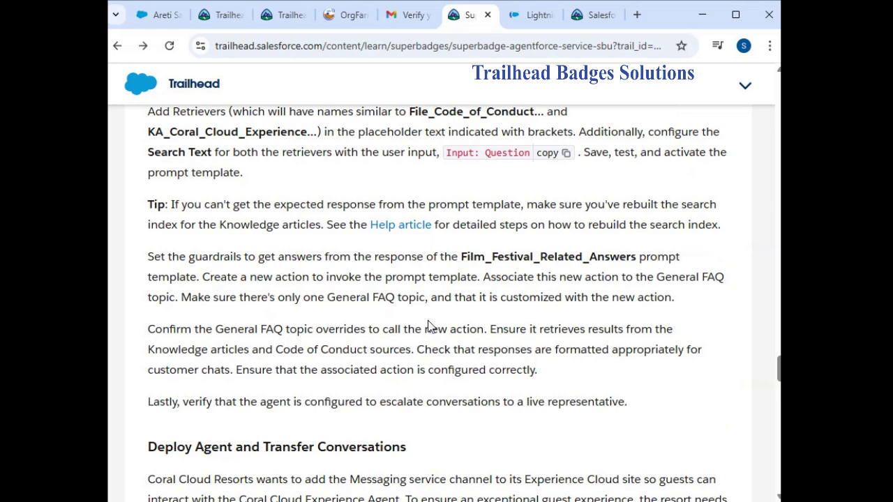
Examine the Deploy Agent and Transfer Conversations requirements and go back up to the Use Case section
scroll(429, 325, "down", 4)
scroll(428, 327, "down", 1)
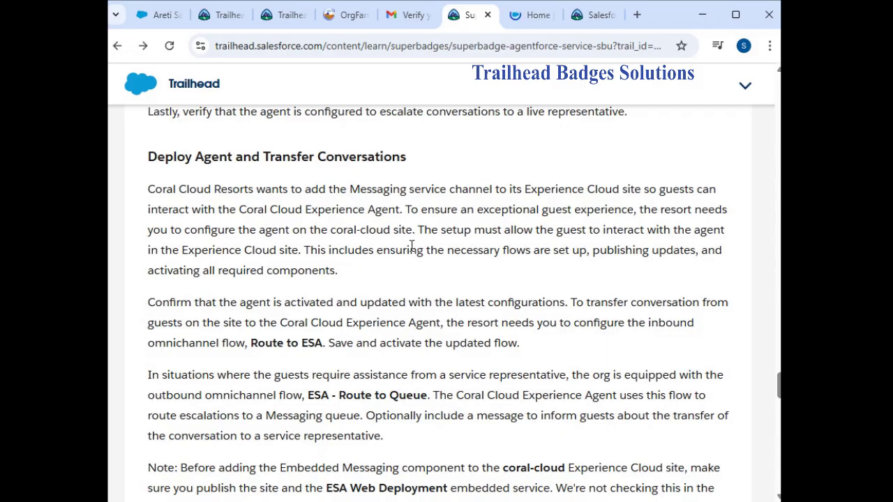
scroll(412, 246, "down", 1)
scroll(411, 245, "down", 1)
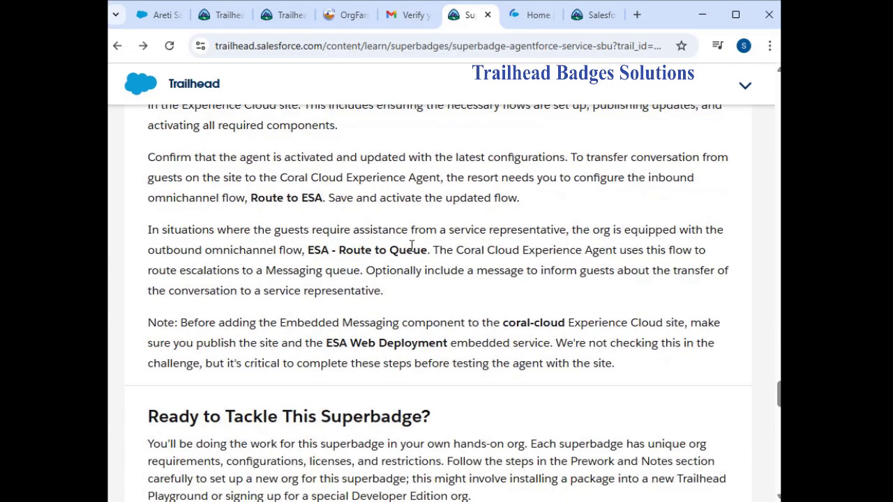
scroll(412, 246, "down", 2)
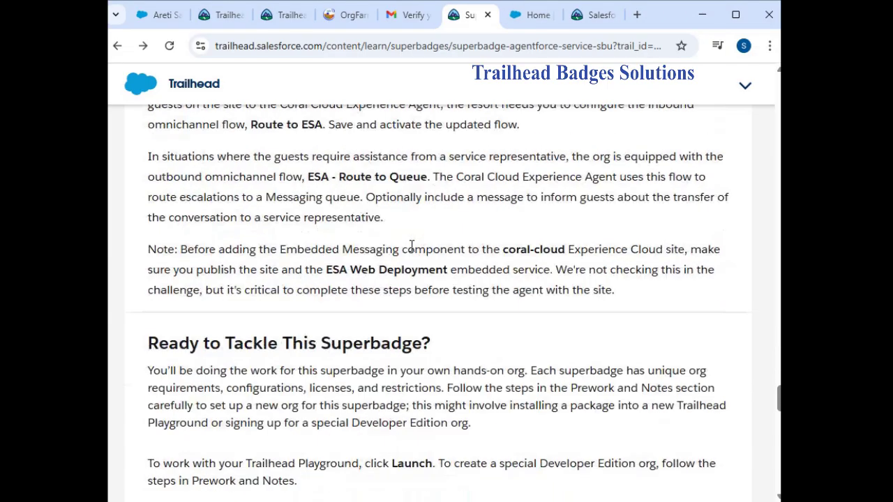
scroll(411, 252, "up", 7)
scroll(411, 253, "up", 3)
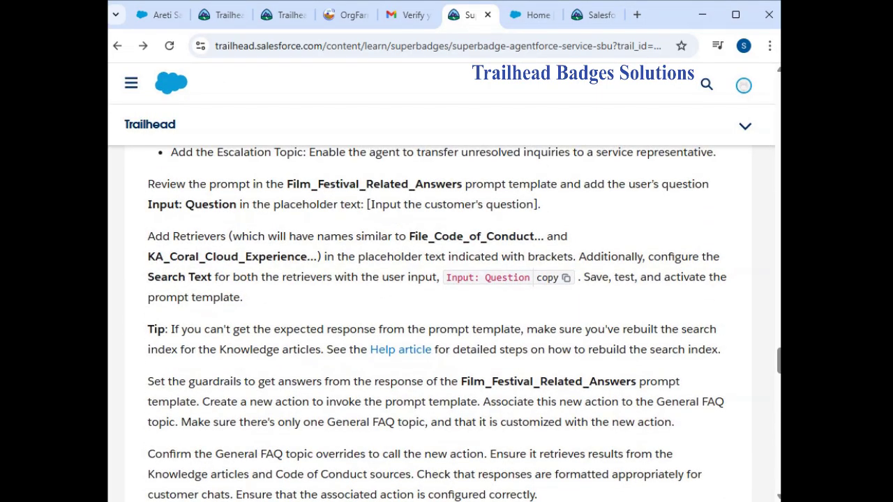
scroll(309, 432, "up", 15)
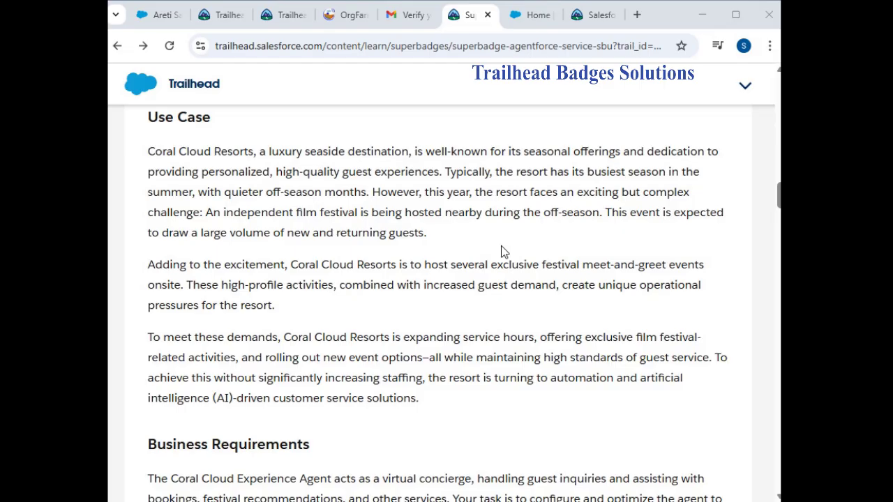
Examine the superbadge's Use Case and Business Requirements, including the need to set up the Coral Cloud Experience Agent
scroll(501, 246, "down", 1)
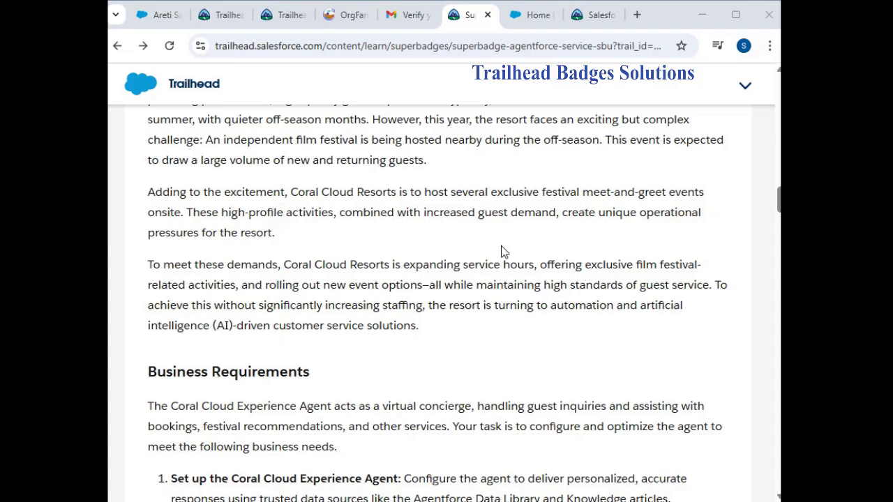
scroll(504, 251, "down", 1)
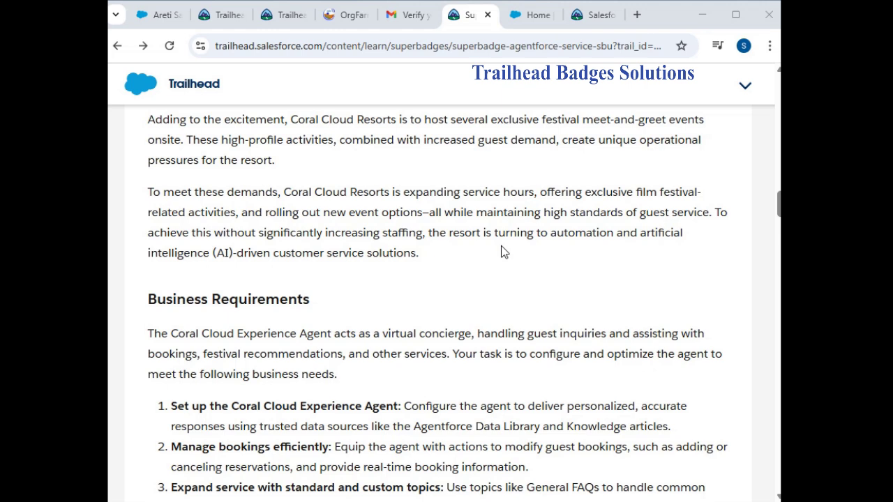
scroll(501, 246, "down", 3)
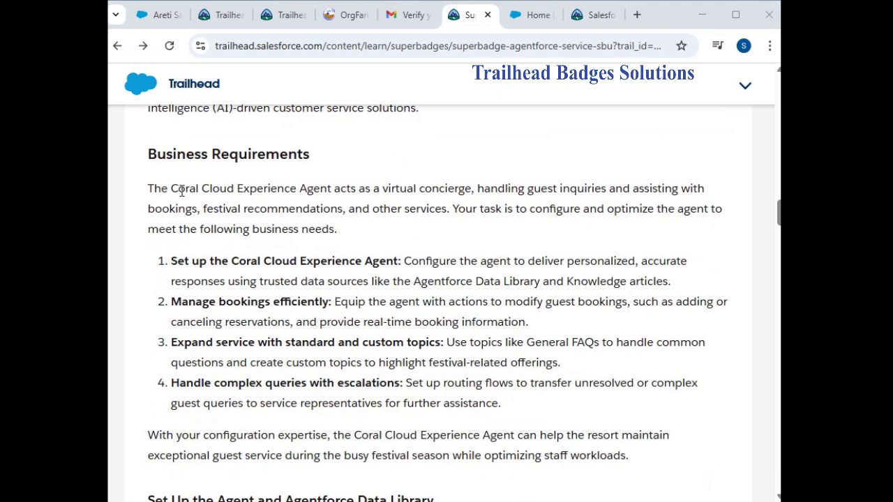
left_click_drag(170, 262, 400, 262)
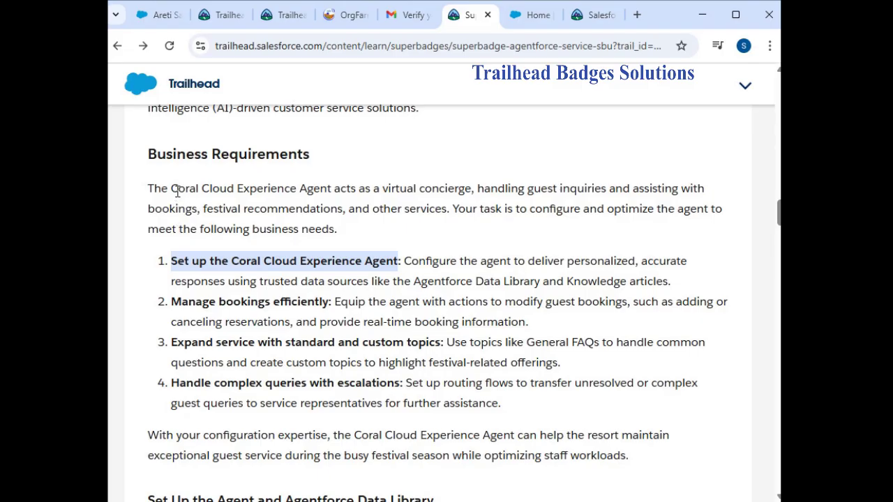
left_click_drag(171, 187, 277, 192)
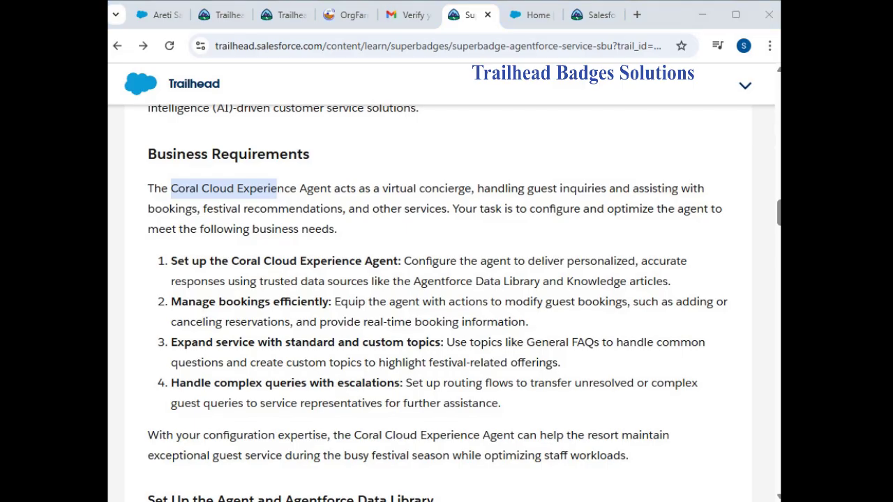
scroll(448, 267, "down", 1)
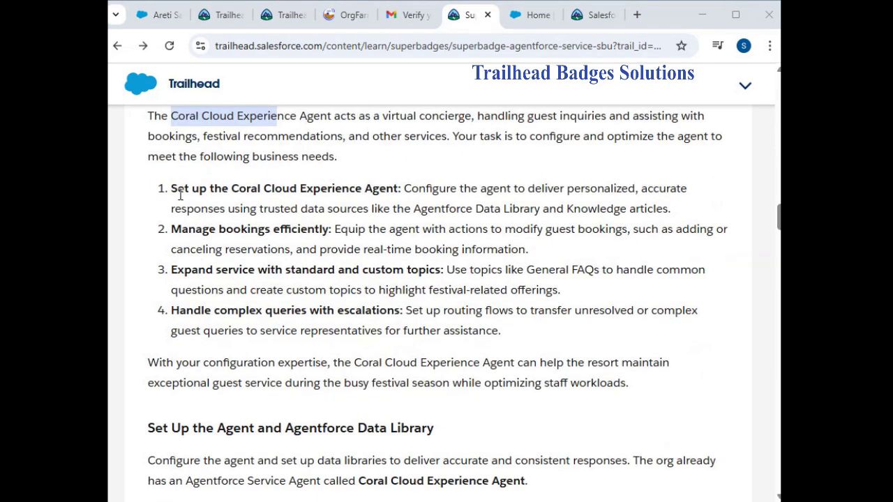
left_click_drag(173, 191, 543, 189)
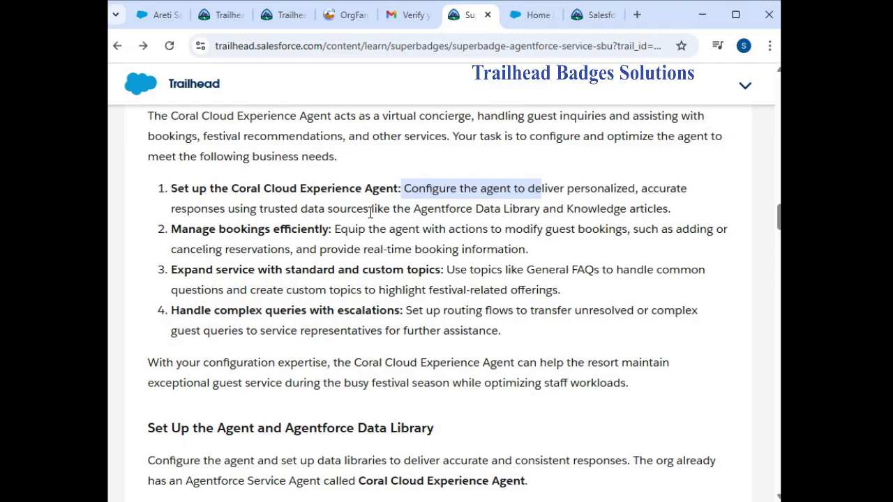
Examine the Set Up the Agent and Agentforce Data Library section, including the instruction to turn on Einstein and Agentforce
scroll(370, 212, "down", 3)
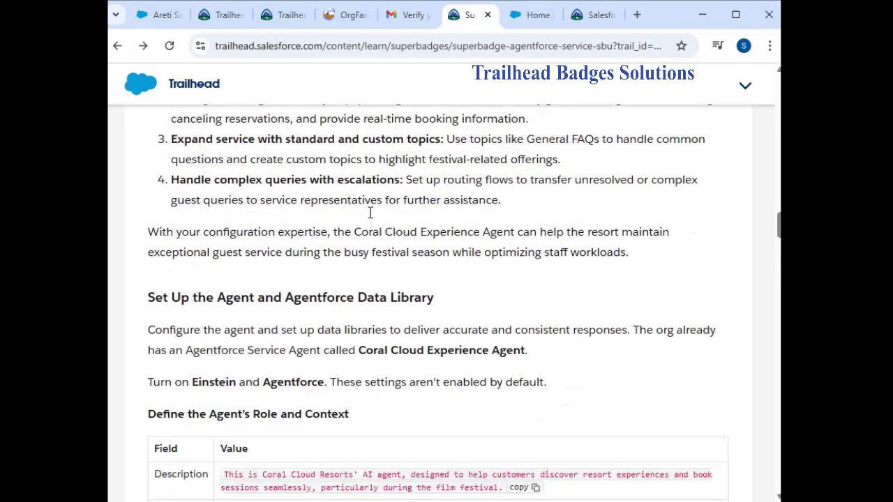
scroll(370, 213, "down", 1)
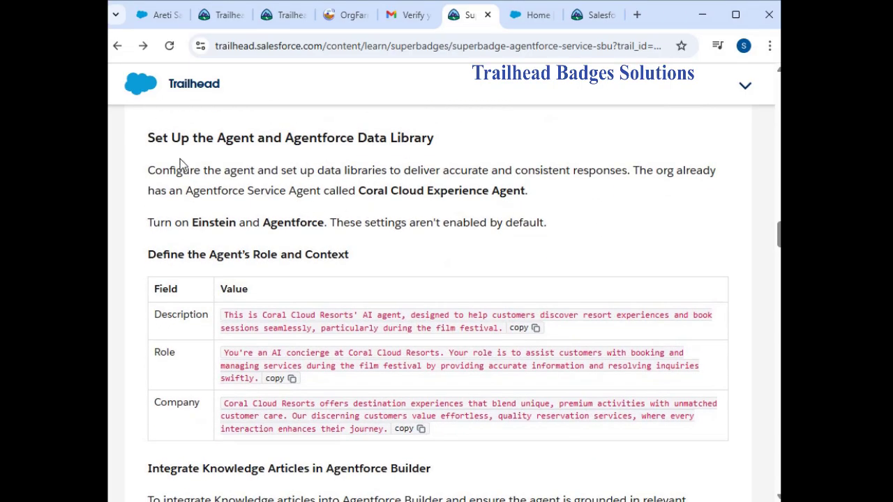
left_click_drag(148, 137, 455, 138)
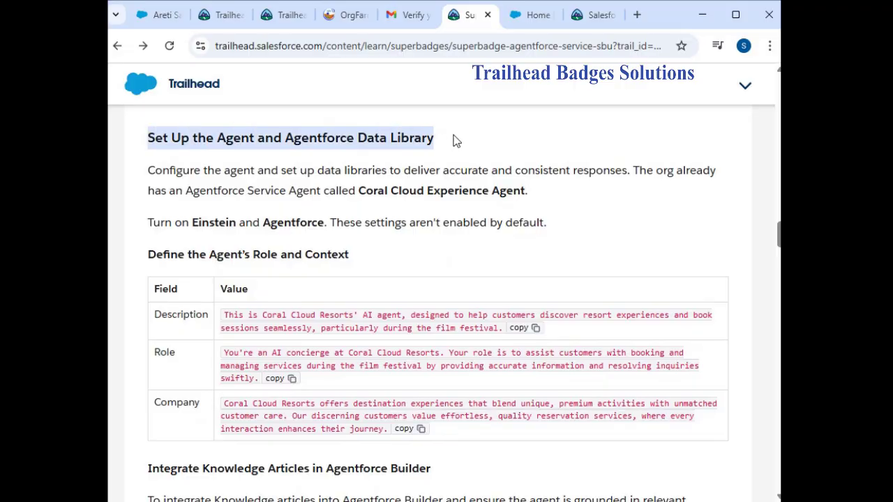
left_click(216, 213)
left_click_drag(154, 175, 499, 176)
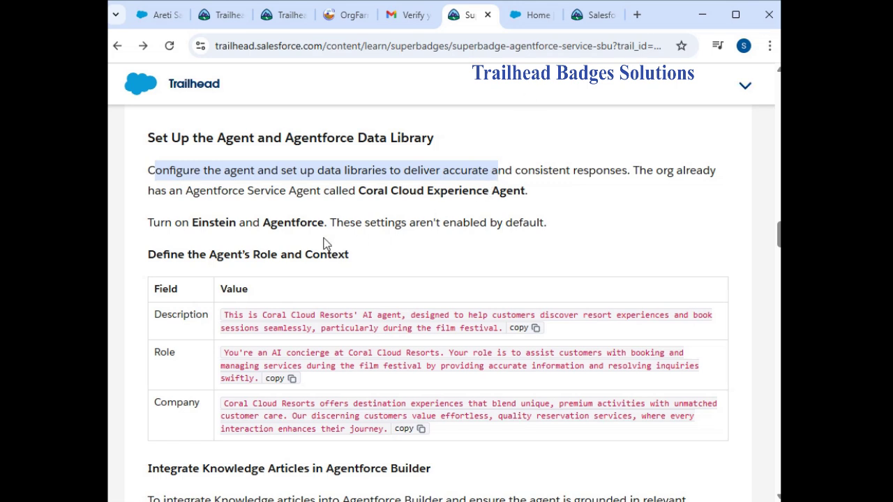
left_click_drag(151, 223, 525, 218)
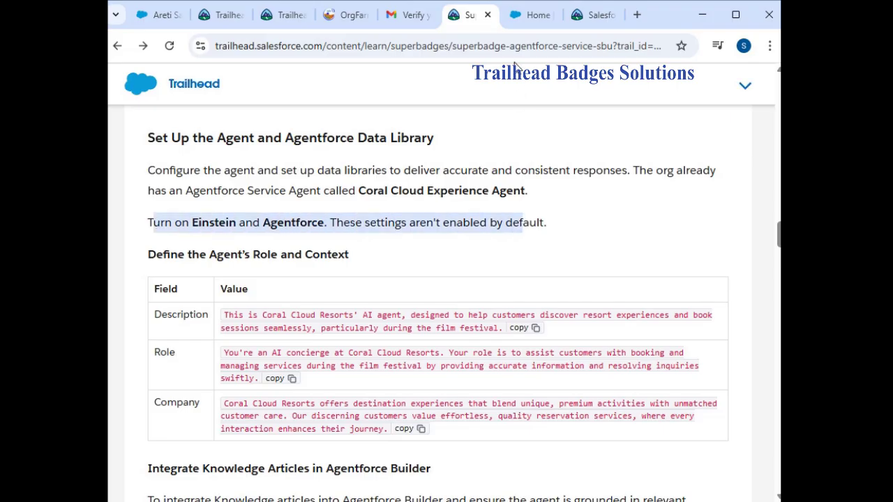
Open Setup from the Coral Cloud Resorts org and place it directly beside the superbadge page in the browser
left_click(528, 16)
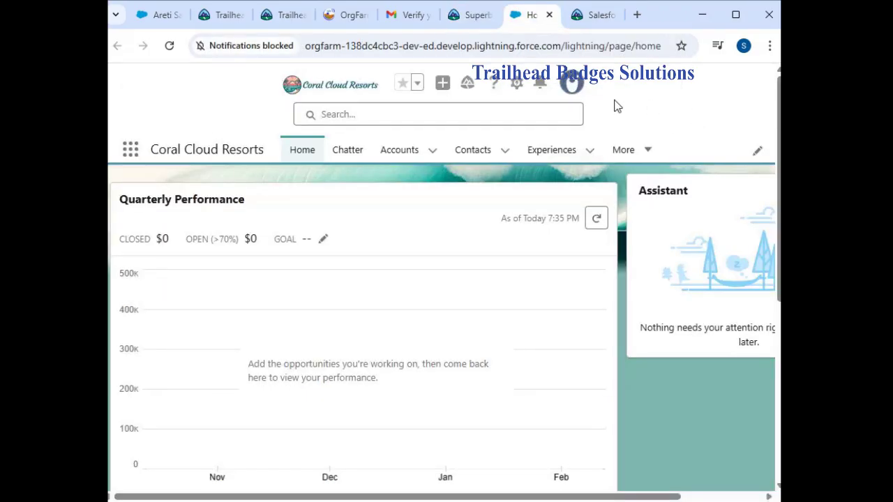
left_click(517, 86)
left_click(436, 148)
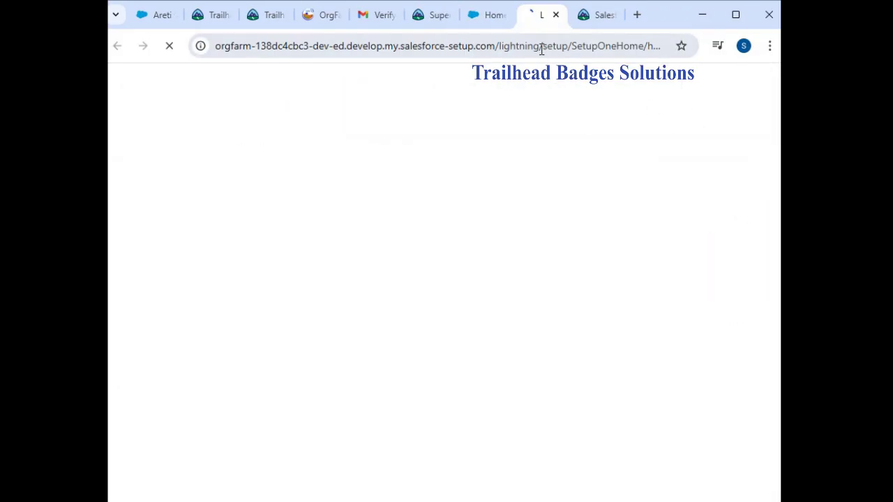
left_click_drag(520, 28, 472, 31)
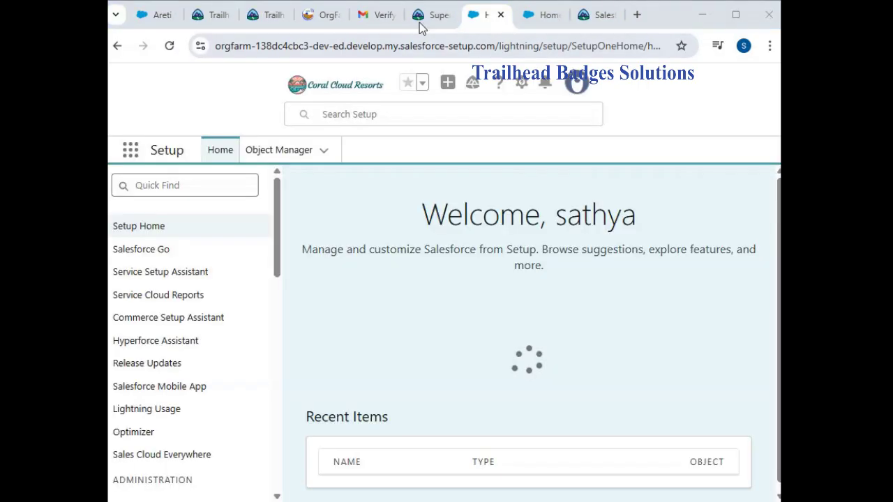
Recheck the Einstein requirement on the superbadge page, then search the org's Setup for "einstein" and open Einstein Setup
left_click(419, 17)
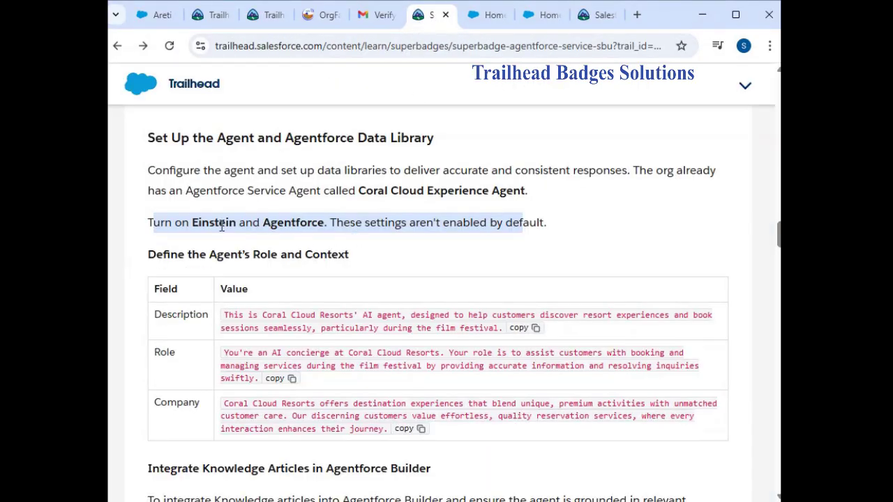
left_click(487, 16)
left_click(207, 183)
type("eins")
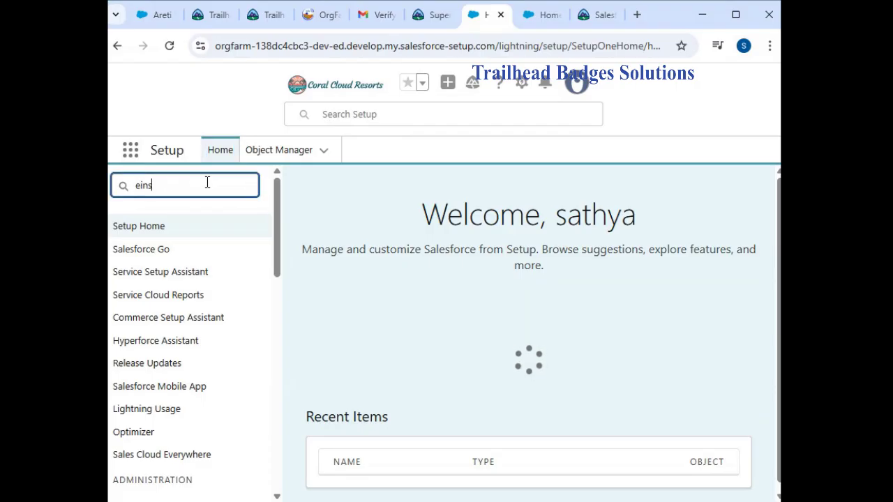
type("tein")
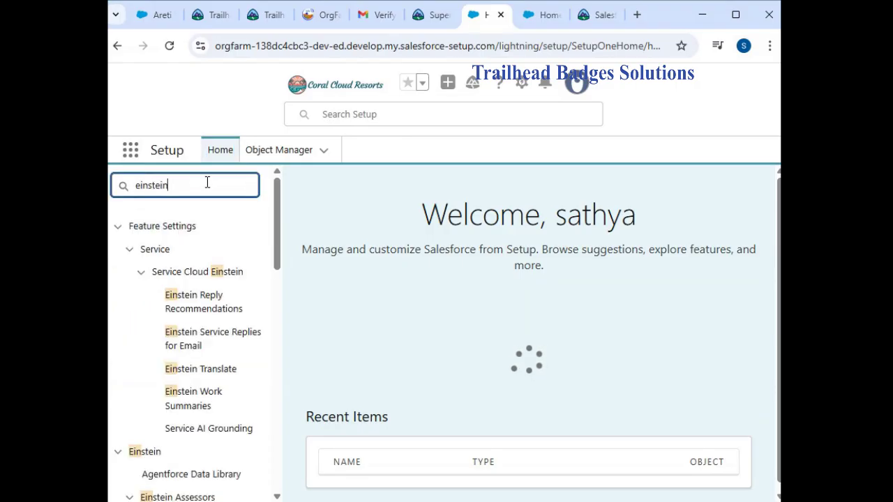
scroll(206, 279, "down", 3)
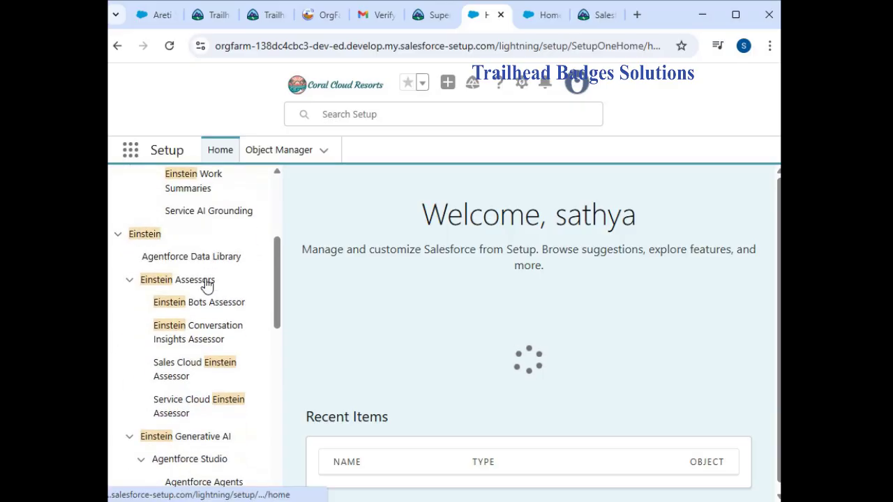
scroll(206, 283, "down", 2)
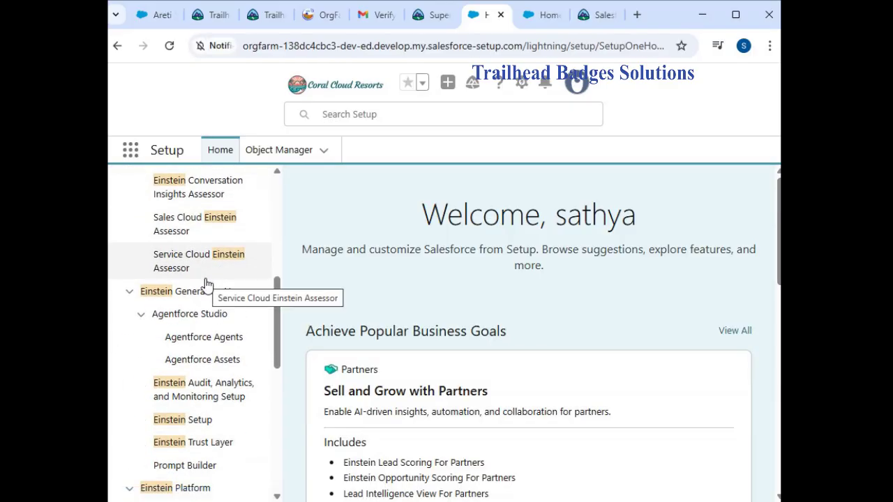
scroll(206, 282, "down", 1)
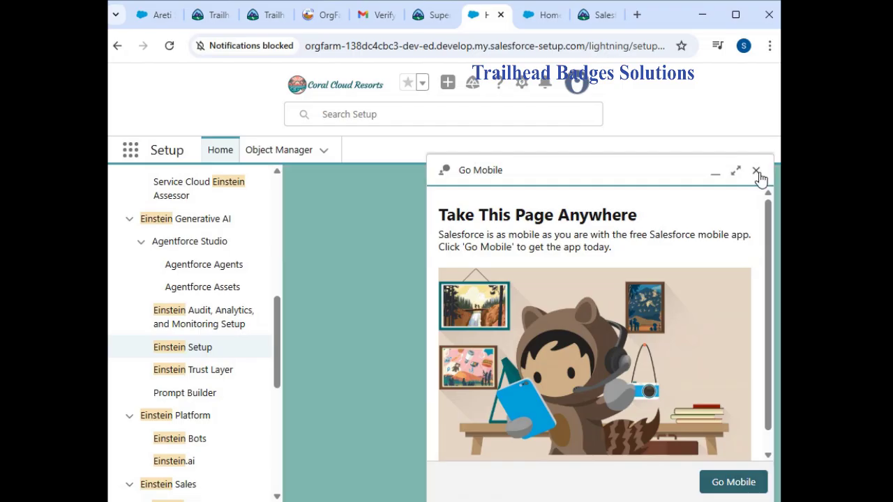
Turn on Einstein in Einstein Setup and reload the page
left_click(756, 172)
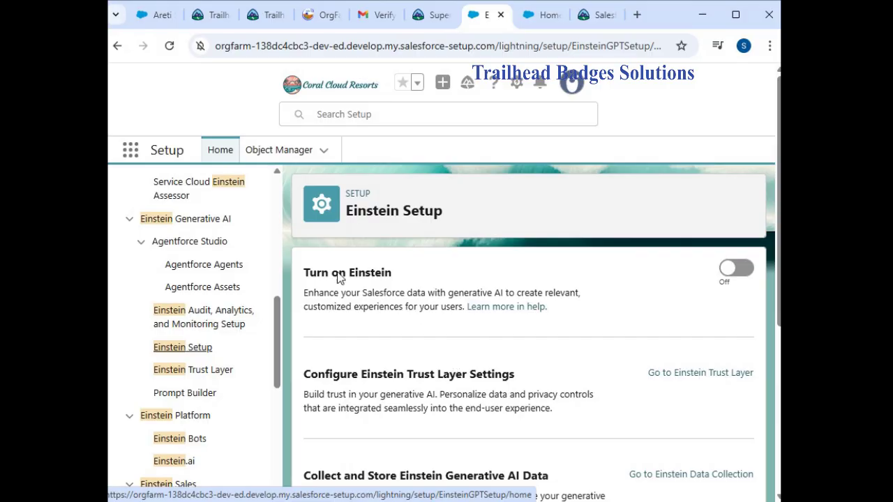
left_click(737, 269)
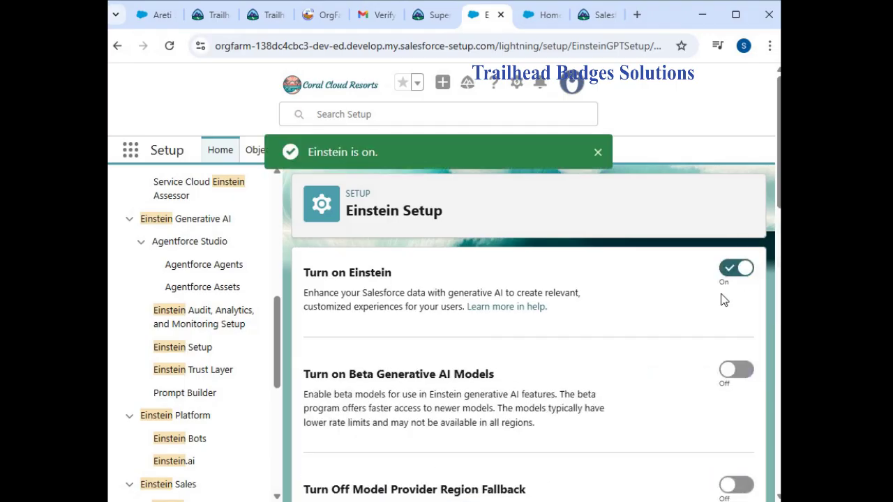
left_click(173, 50)
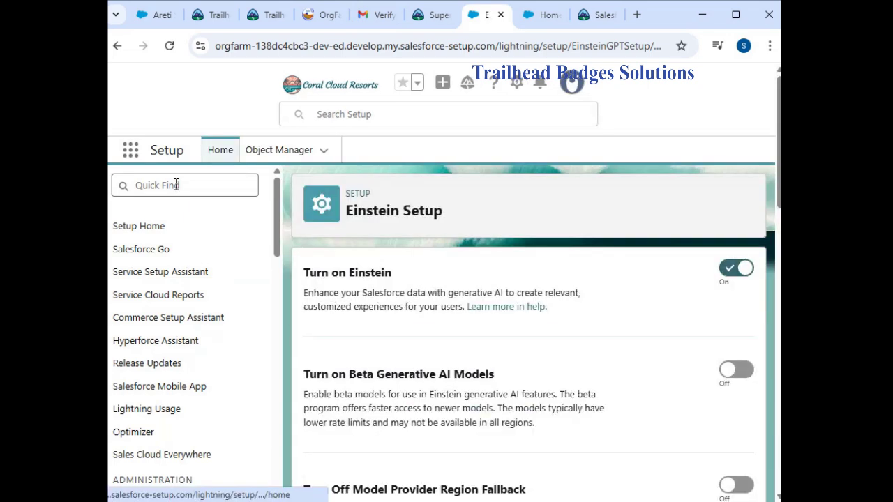
Search Setup for "agent", open Agentforce Agents under Agentforce Studio, and turn on Agentforce
left_click(176, 185)
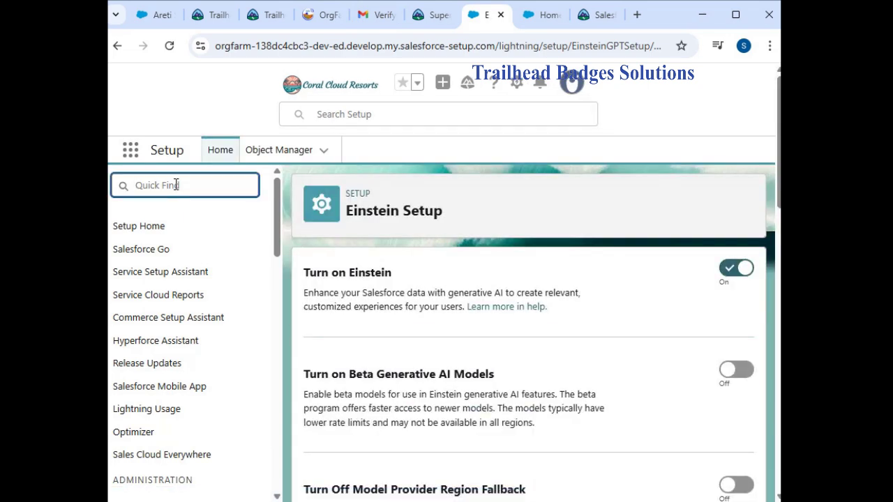
type("agent")
left_click(230, 401)
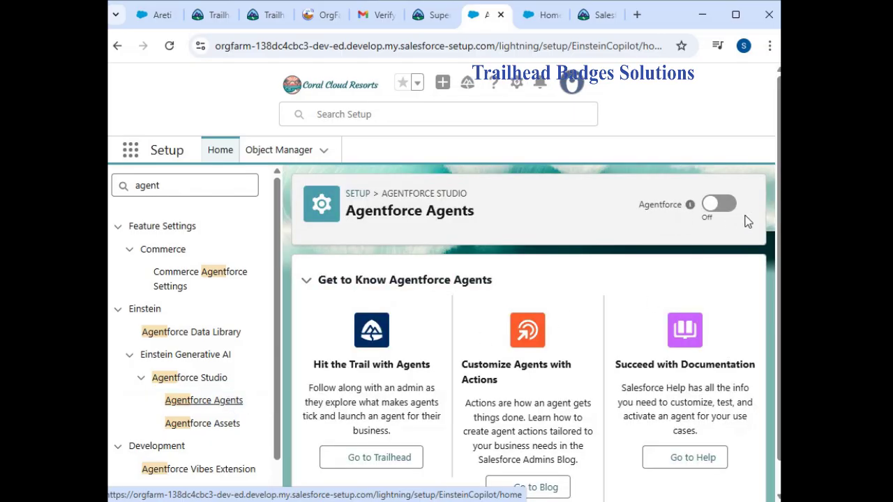
scroll(586, 375, "down", 1)
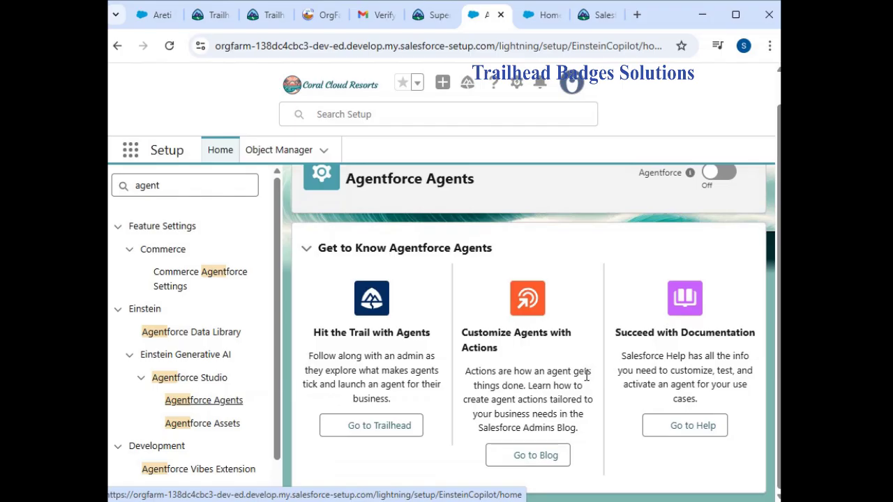
scroll(586, 375, "up", 1)
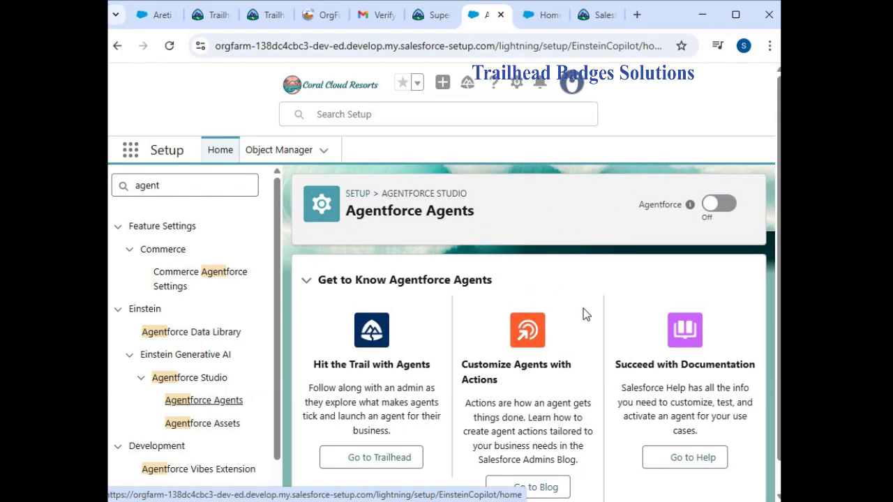
left_click(728, 211)
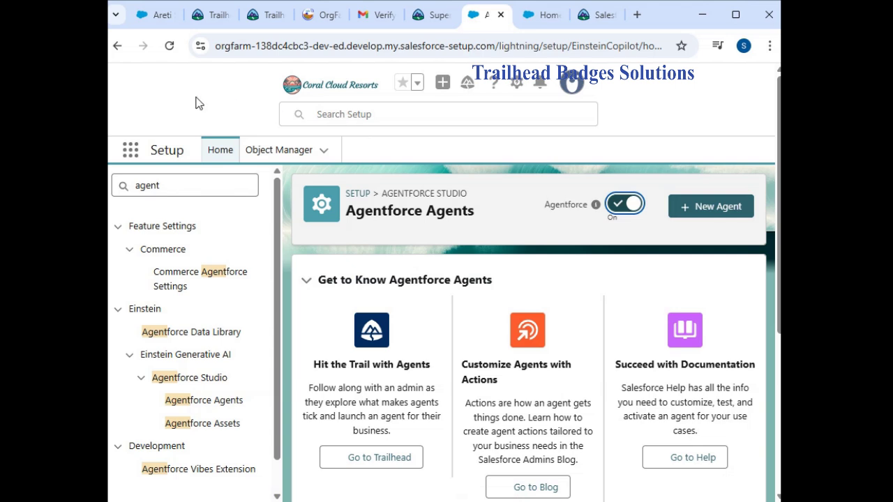
Copy the Description value from the superbadge's Define the Agent's Role and Context table and open the Coral Cloud Experience Agent in Setup
scroll(416, 286, "down", 4)
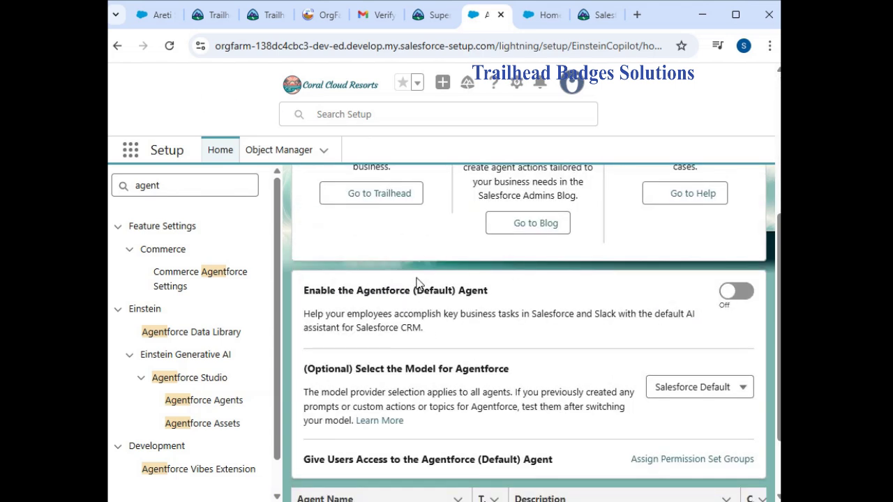
scroll(417, 282, "down", 2)
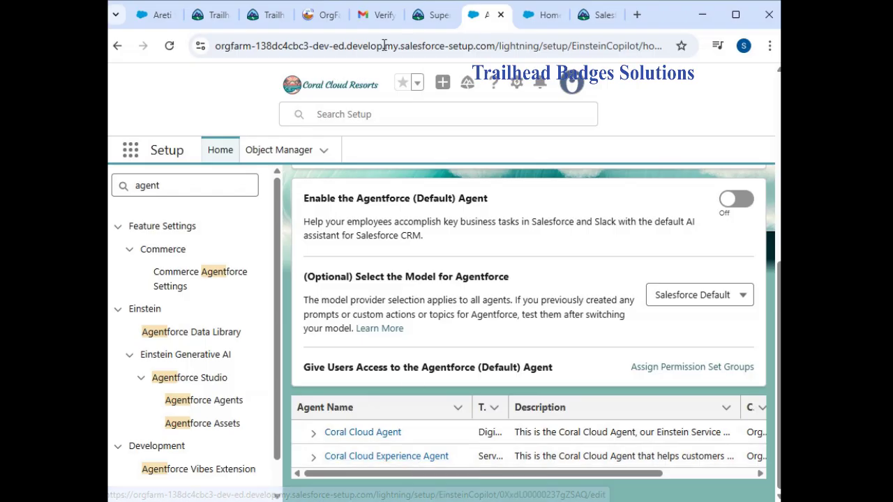
left_click(435, 16)
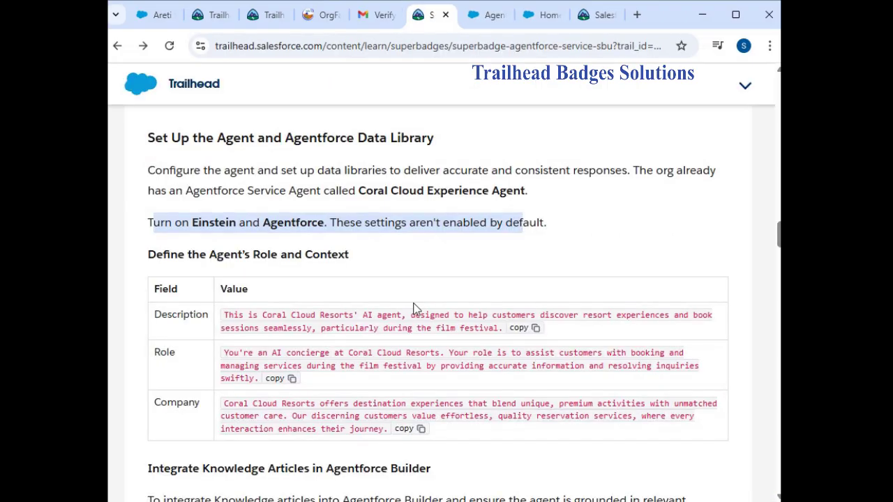
scroll(414, 308, "down", 1)
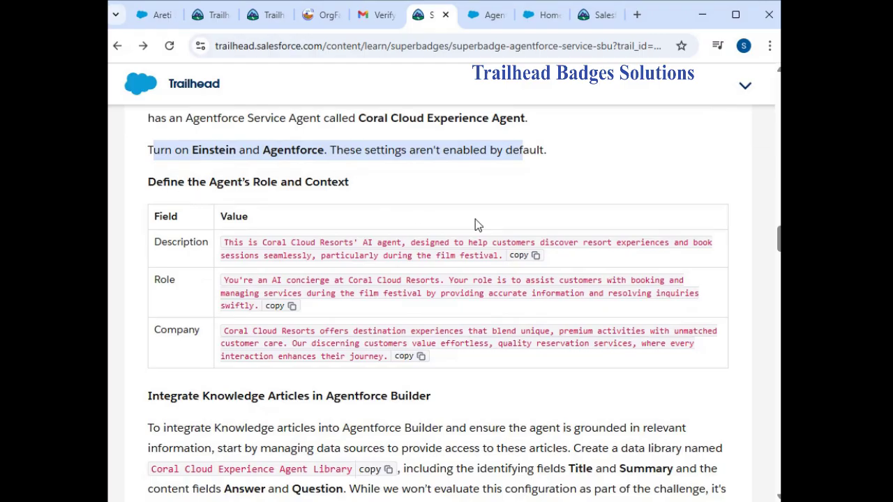
left_click(536, 257)
left_click(481, 15)
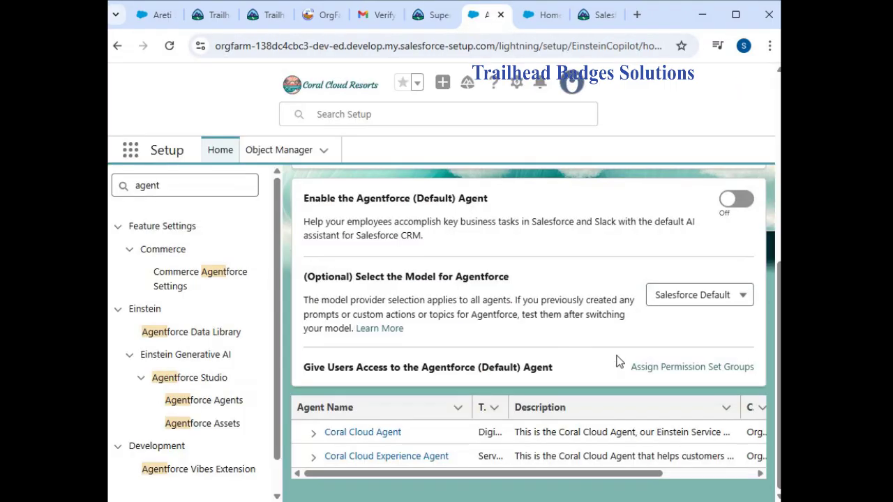
left_click(371, 459)
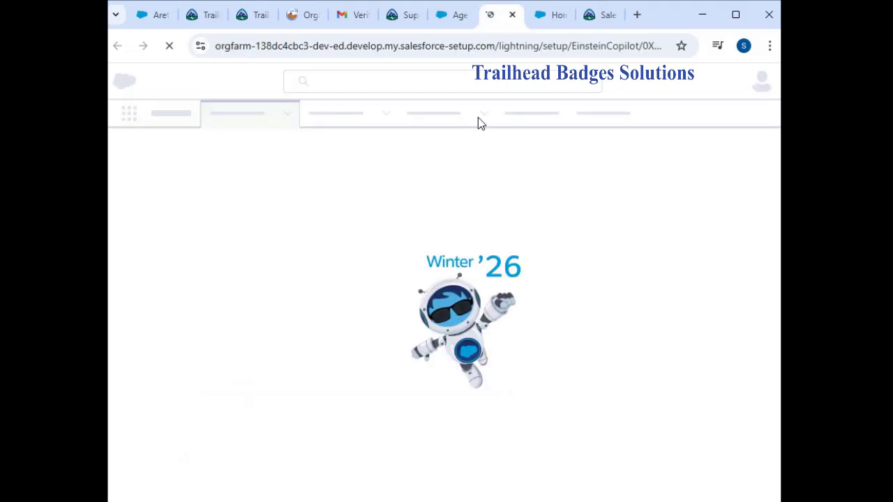
Place the agent's details tab beside the superbadge tab and compare its Description, Role and Company fields with the superbadge's table
left_click_drag(487, 21, 439, 27)
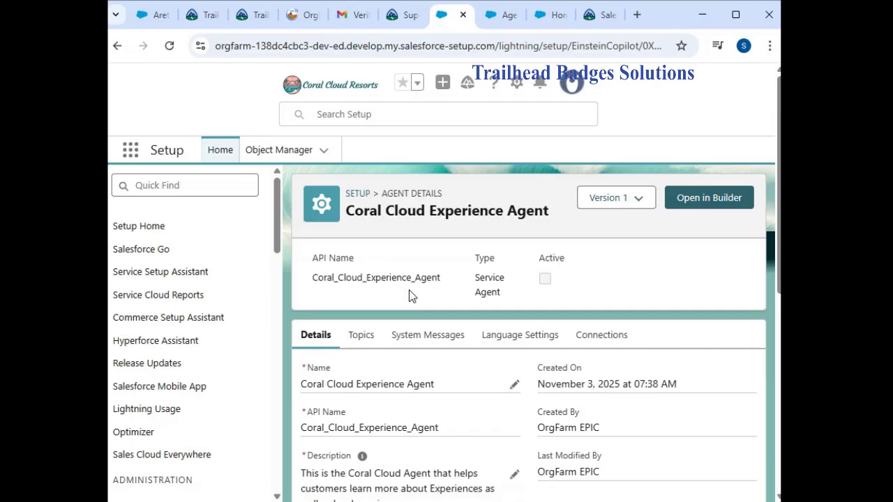
scroll(409, 291, "down", 2)
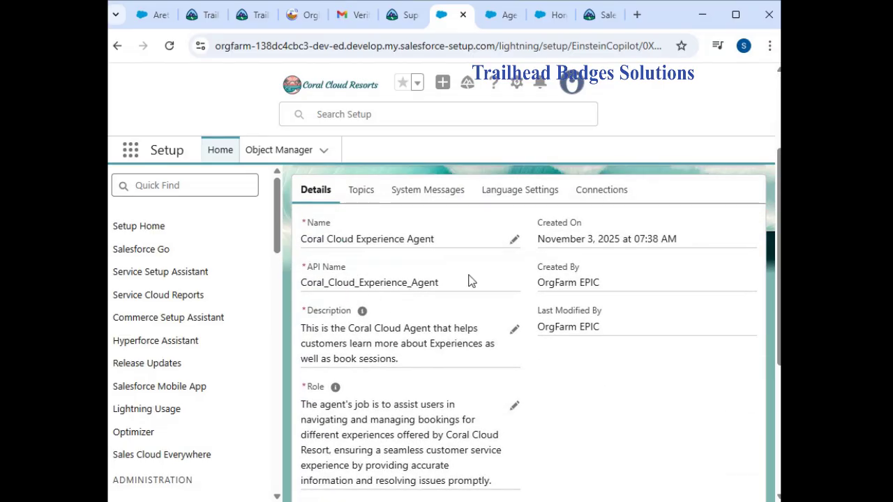
scroll(390, 310, "down", 2)
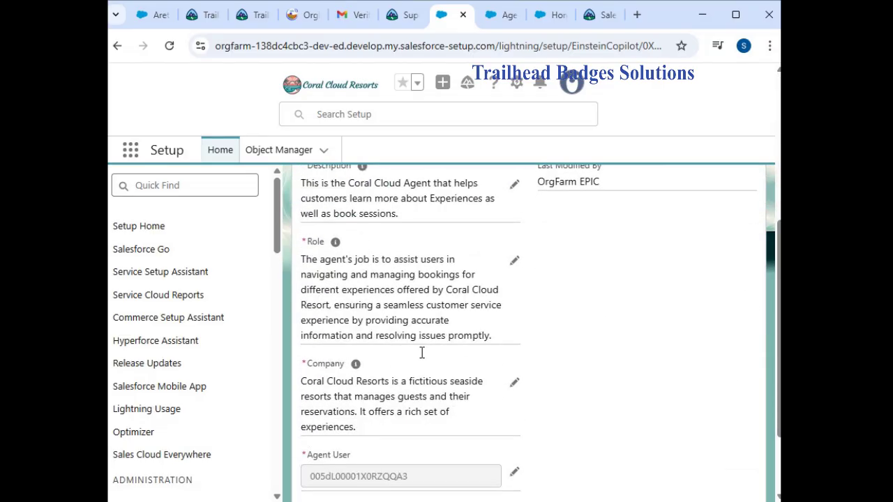
scroll(423, 341, "up", 1)
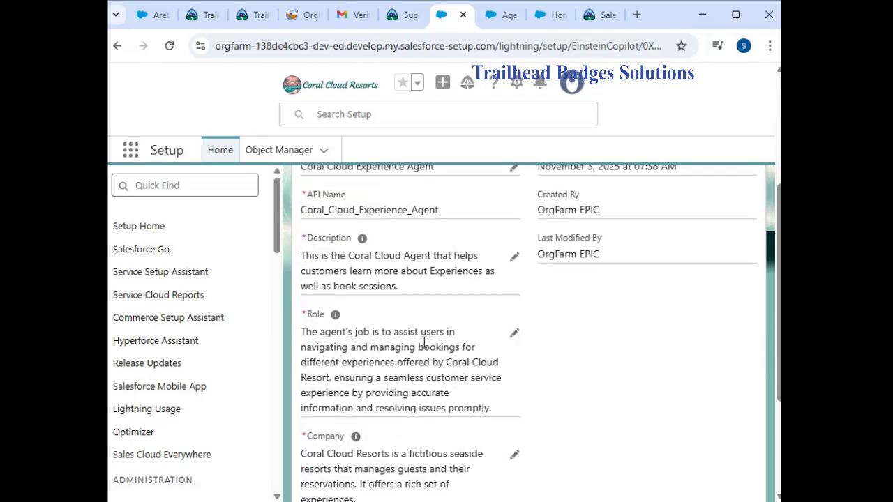
left_click(401, 21)
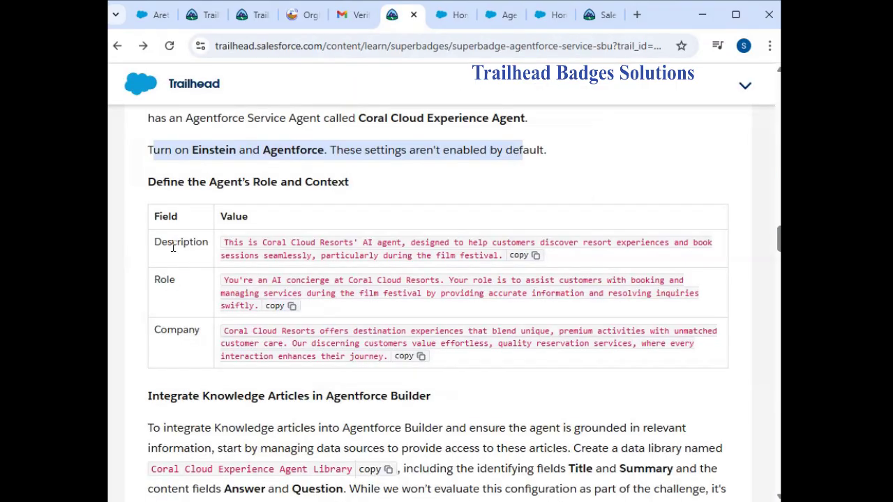
left_click(453, 21)
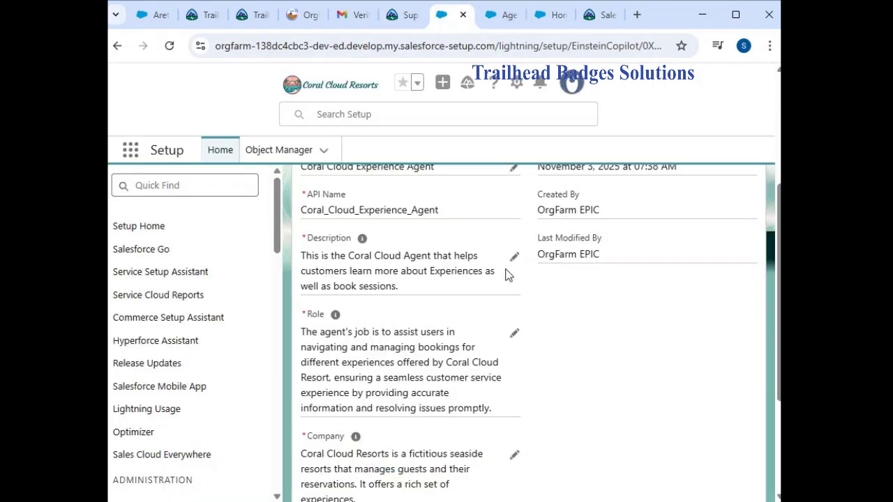
Copy the Description value from the superbadge table and replace the Coral Cloud Experience Agent's Description with it
left_click(405, 15)
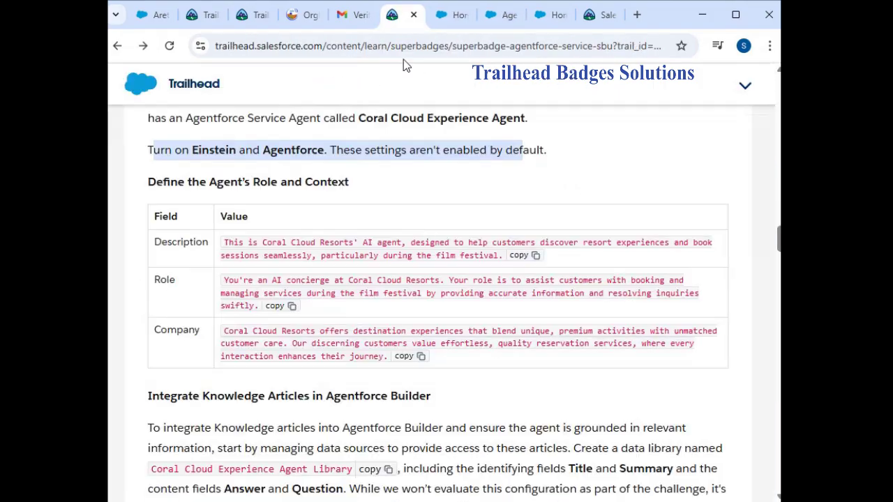
left_click(534, 256)
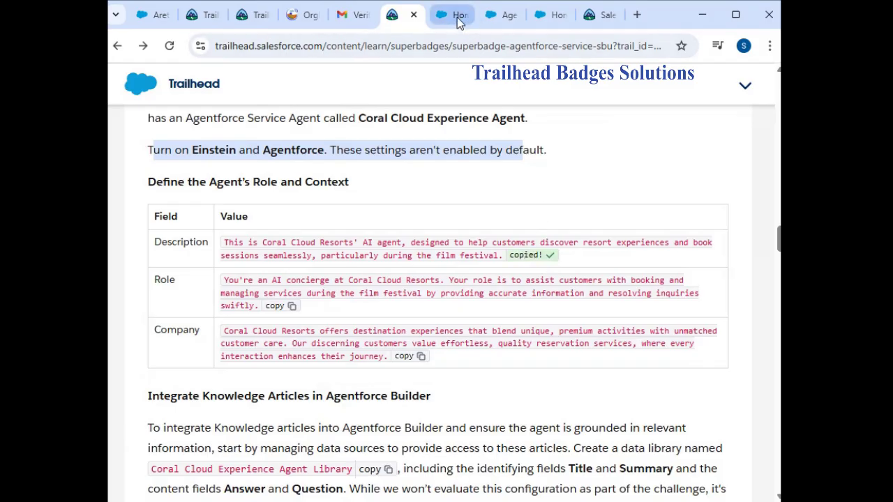
left_click(496, 17)
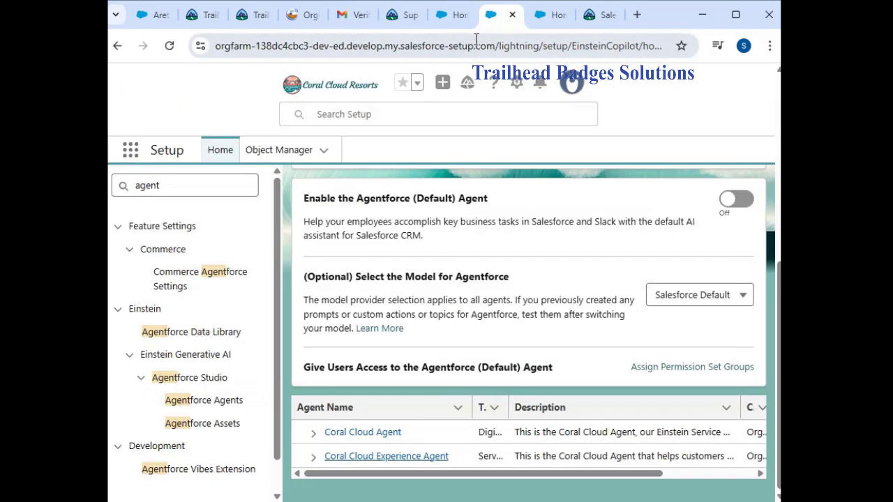
left_click(461, 21)
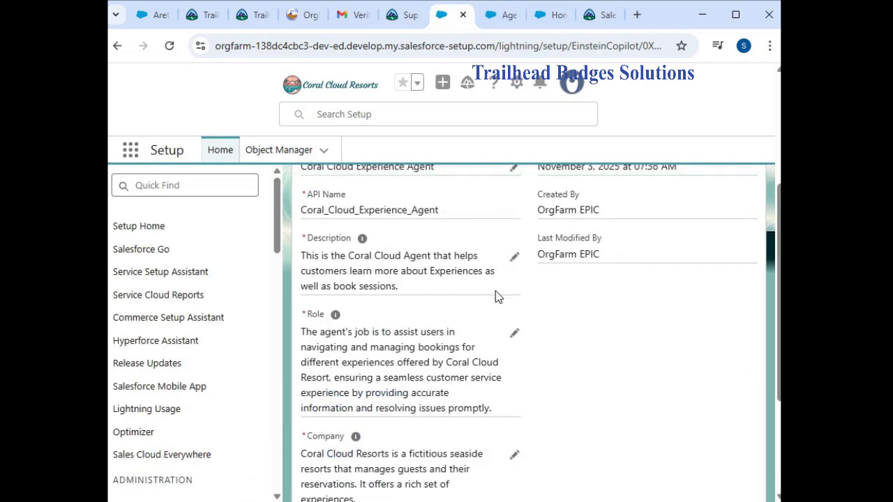
left_click(515, 261)
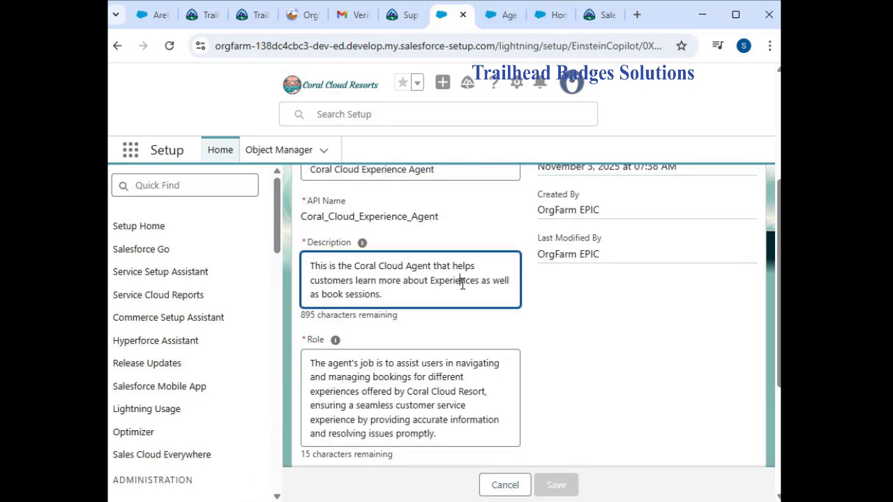
key("ctrl+a")
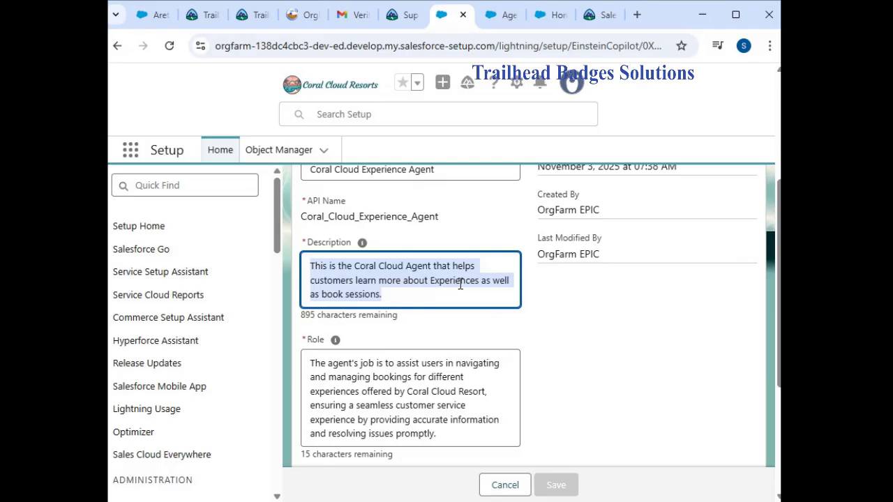
key("BackSpace")
key("ctrl+v")
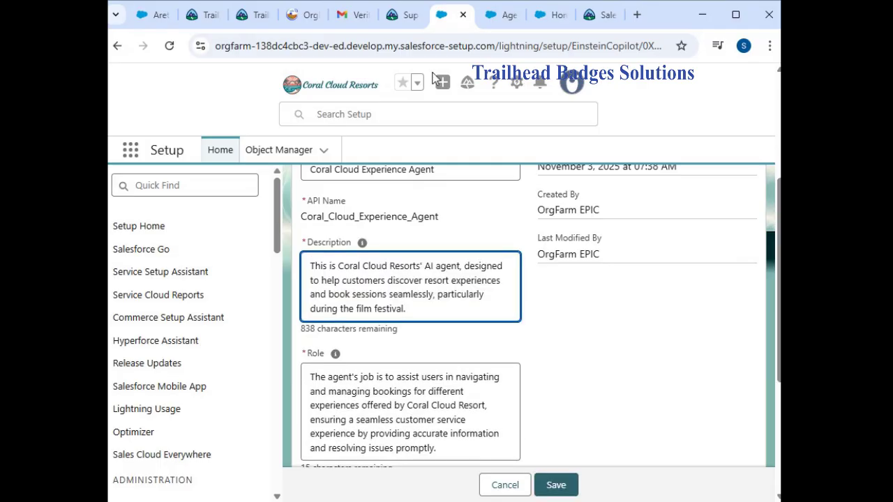
Copy the Role value from the superbadge table and replace the agent's Role text with it
left_click(404, 14)
left_click(291, 305)
left_click(453, 15)
scroll(419, 293, "down", 1)
left_click(415, 307)
key("ctrl+a")
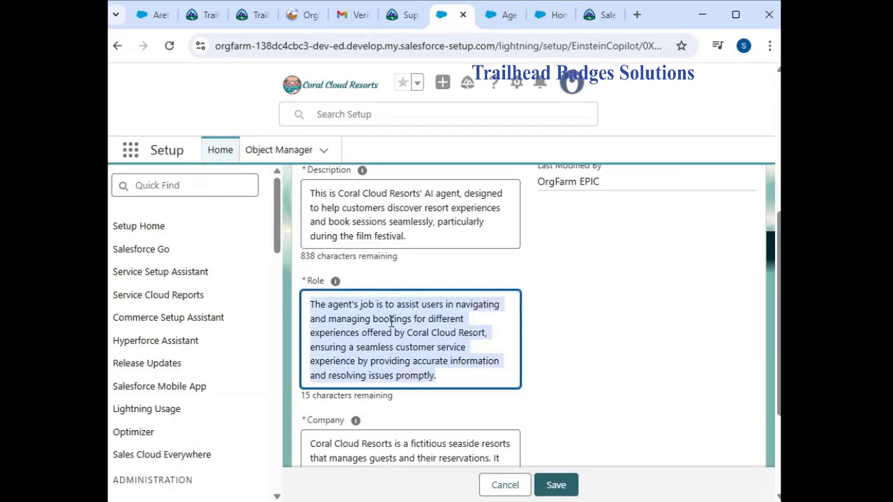
key("BackSpace")
key("ctrl+v")
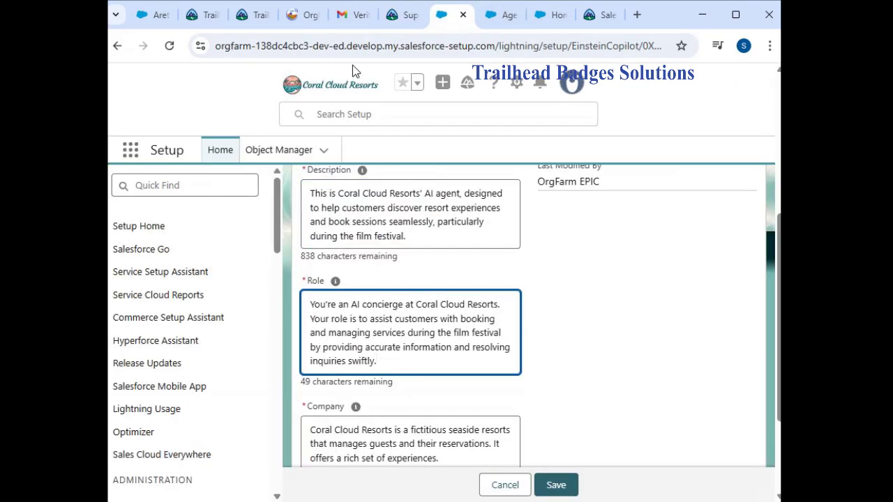
Copy the Company value from the superbadge table and replace the agent's Company text with it
left_click(411, 15)
scroll(431, 277, "down", 2)
left_click(412, 283)
left_click(452, 15)
scroll(412, 314, "down", 2)
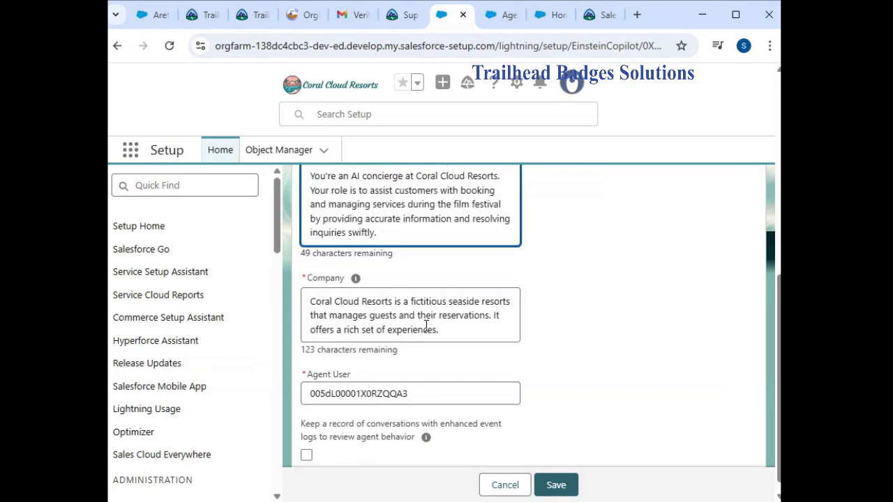
left_click(368, 305)
key("ctrl+a")
key("BackSpace")
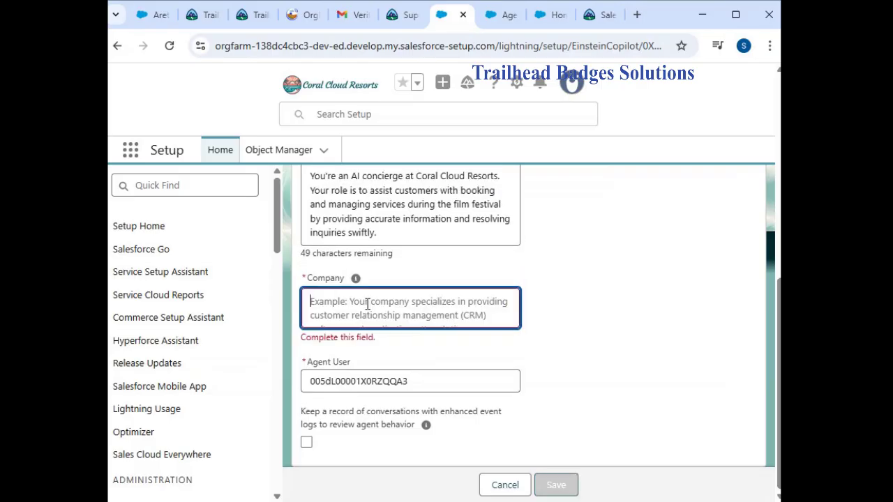
key("ctrl+v")
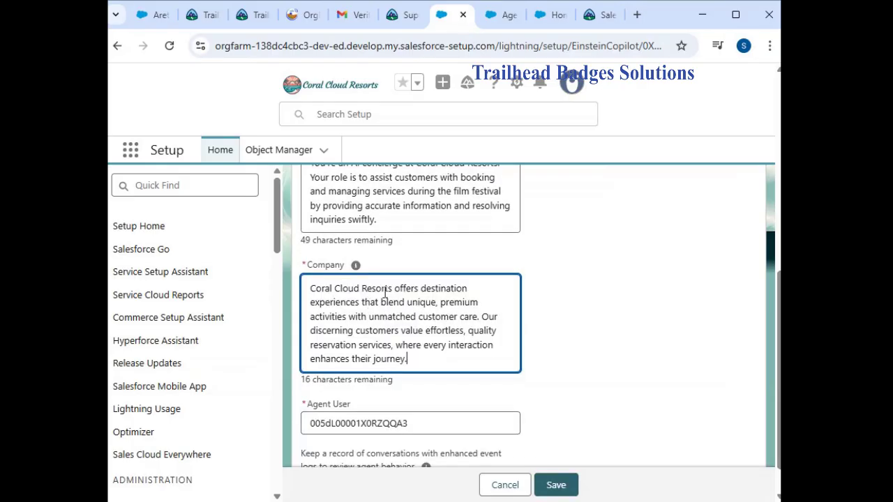
Check the superbadge page for further agent detail requirements, then save the Coral Cloud Experience Agent's details
left_click(392, 15)
scroll(464, 283, "down", 1)
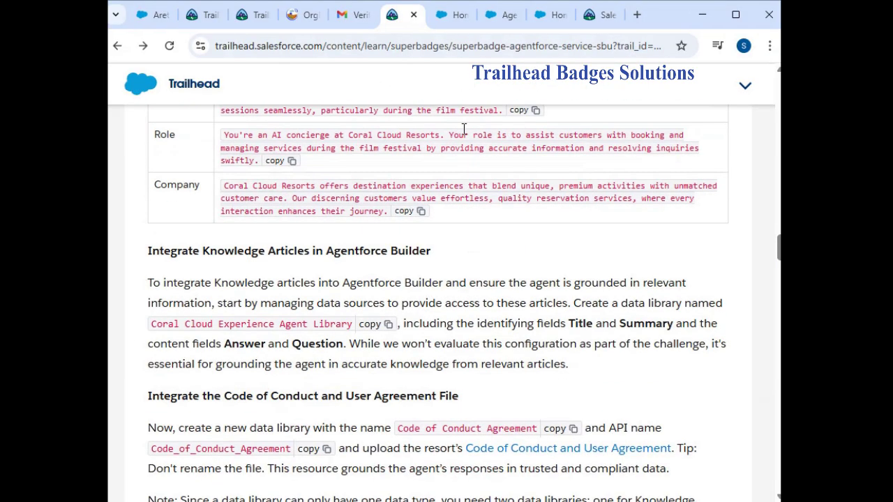
left_click(446, 16)
scroll(608, 361, "down", 1)
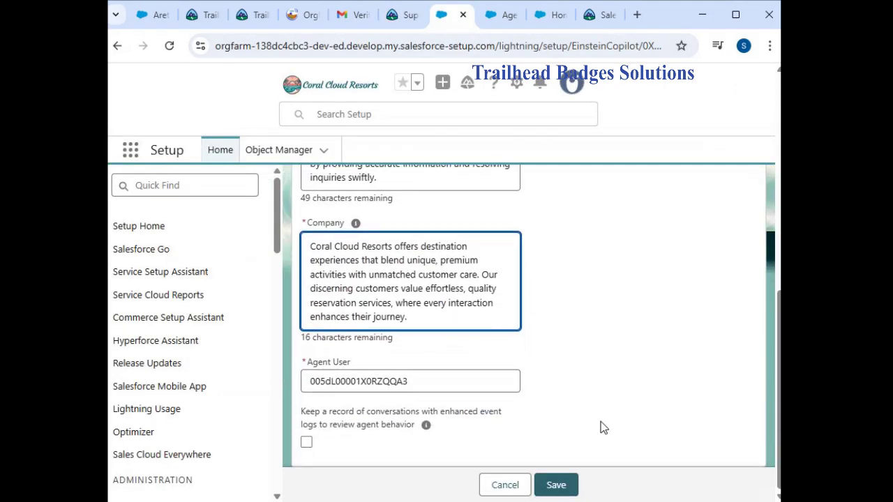
left_click(555, 489)
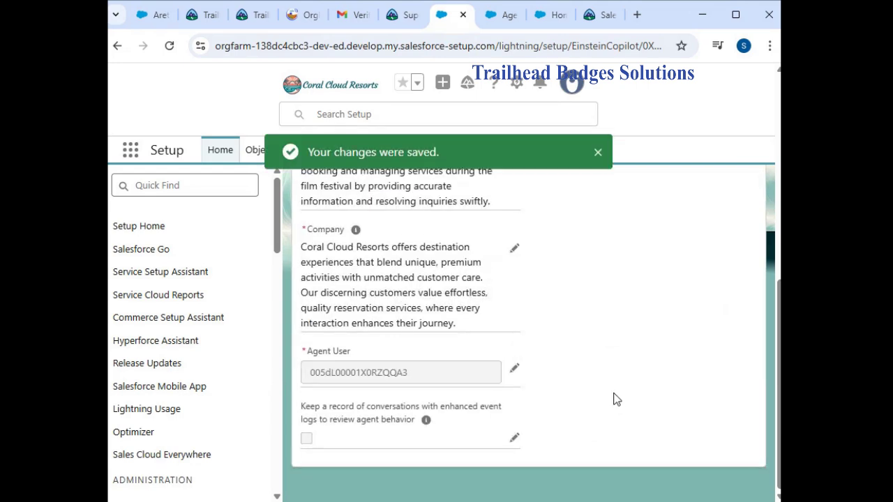
scroll(453, 272, "up", 10)
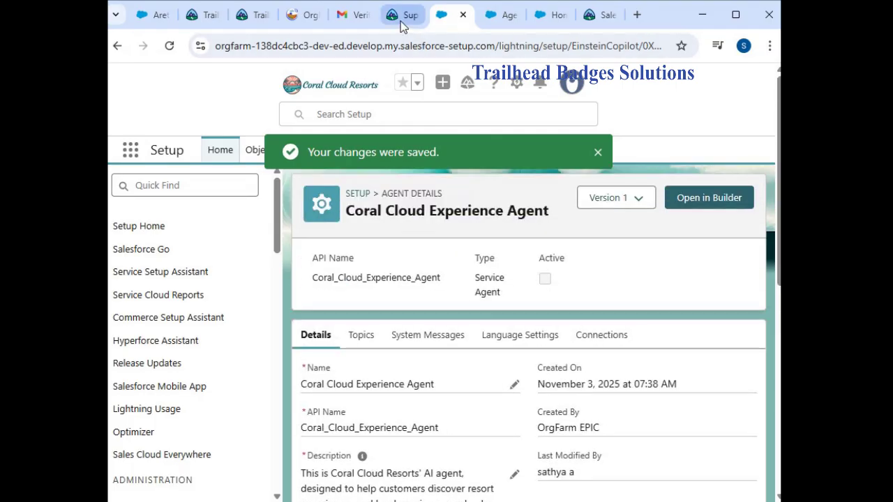
Read the Integrate Knowledge Articles in Agentforce Builder section and copy the data library name Coral Cloud Experience Agent Library
left_click(400, 17)
scroll(531, 266, "down", 1)
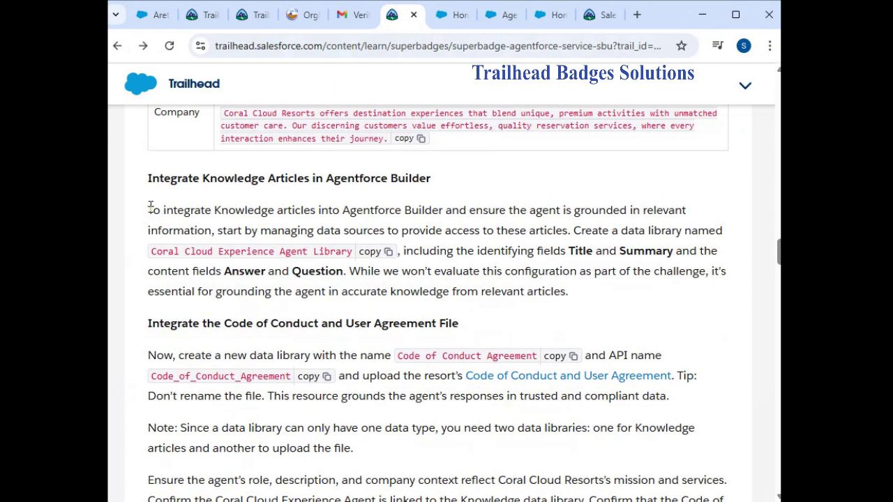
left_click_drag(163, 209, 351, 210)
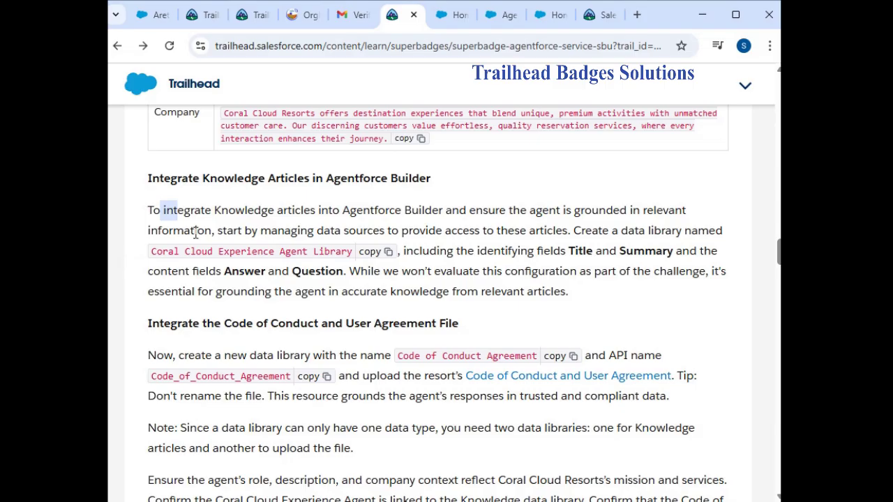
left_click_drag(220, 231, 573, 231)
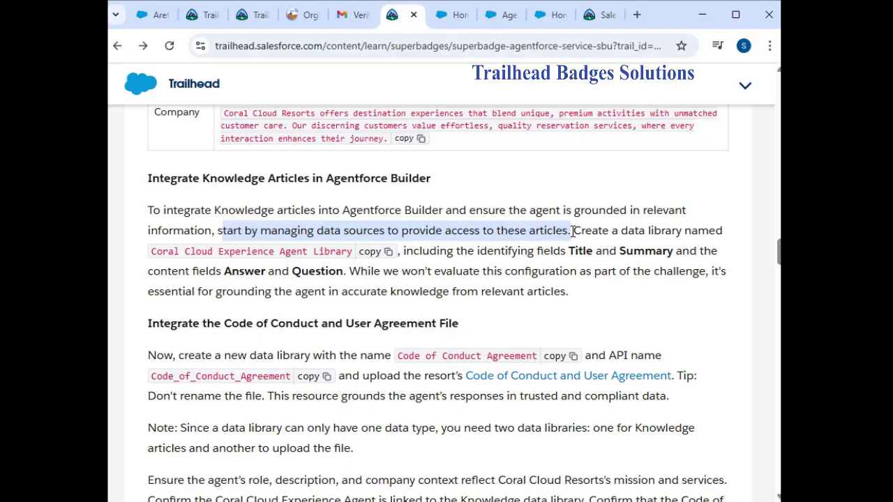
left_click(389, 253)
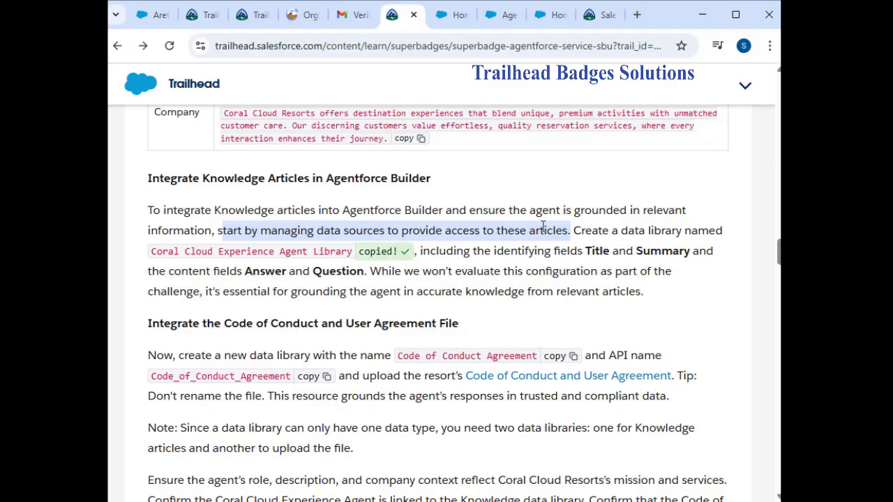
Return to the org's Setup and open Agentforce Data Library under Einstein
left_click(454, 21)
left_click(160, 186)
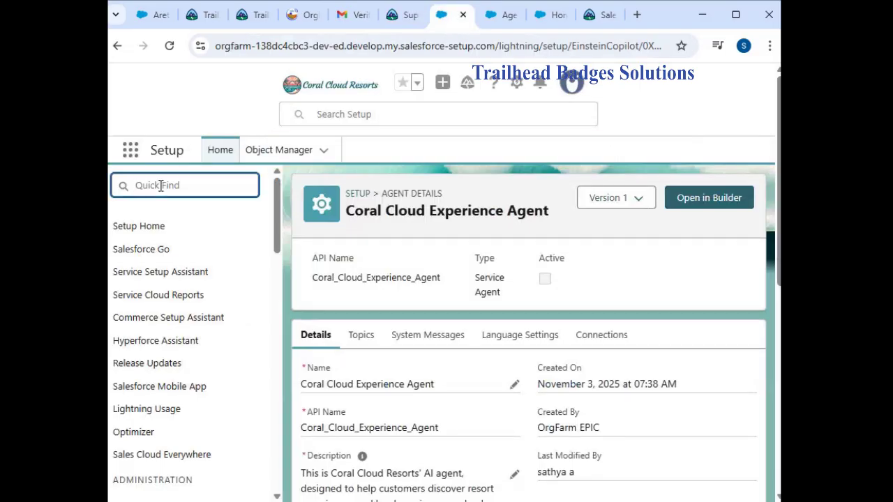
type("e")
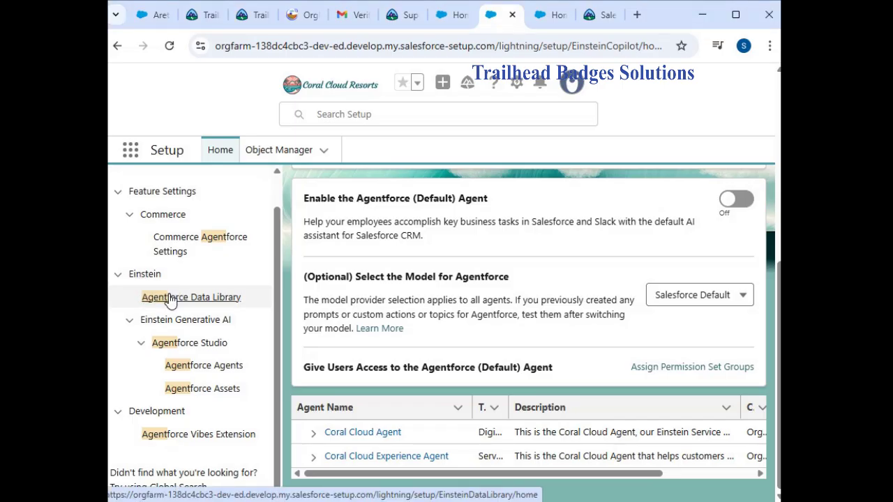
left_click(171, 300)
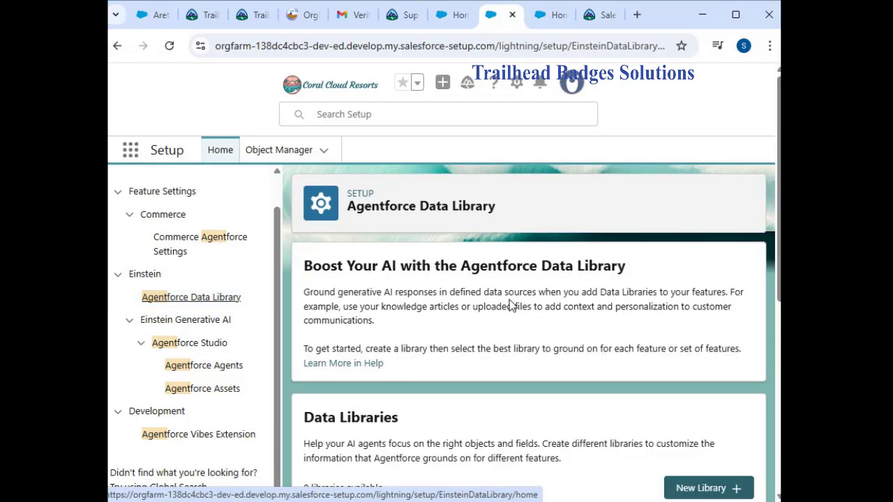
scroll(510, 306, "down", 5)
scroll(509, 306, "up", 1)
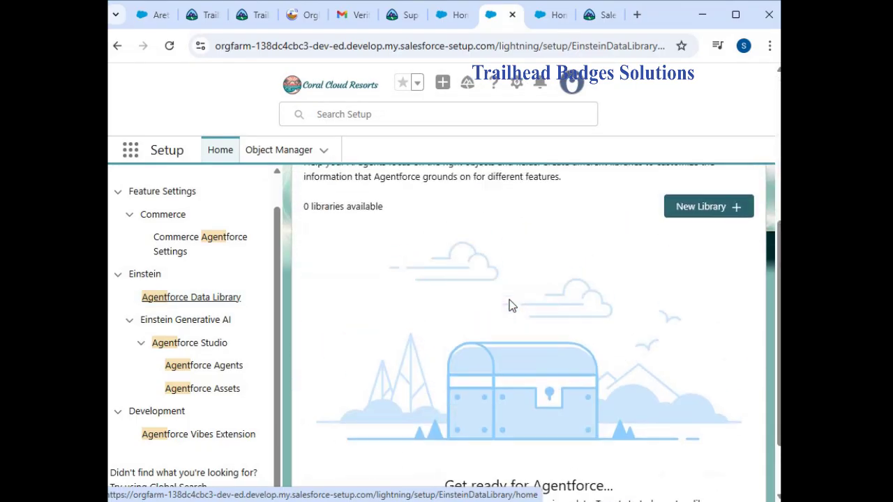
scroll(510, 305, "up", 2)
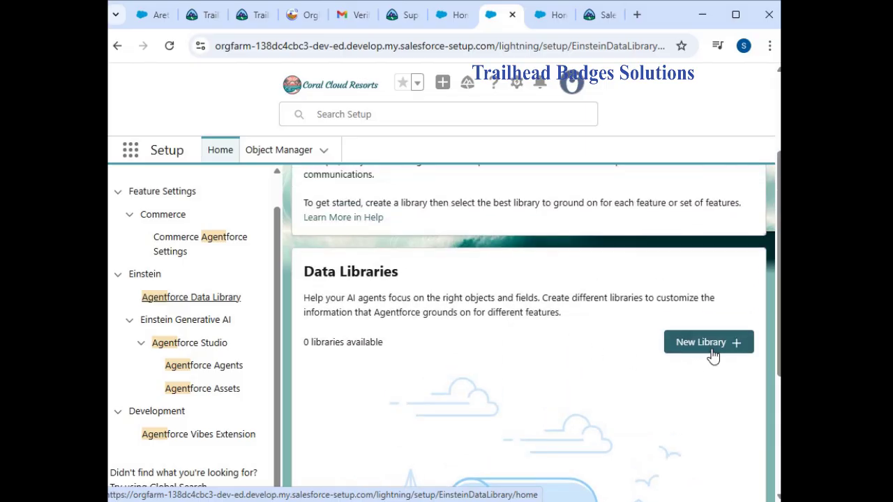
Create a data library named Coral Cloud Experience Agent Library with API name Coral_Cloud_Experience_Agent_Library, checking the superbadge page before saving
left_click(716, 353)
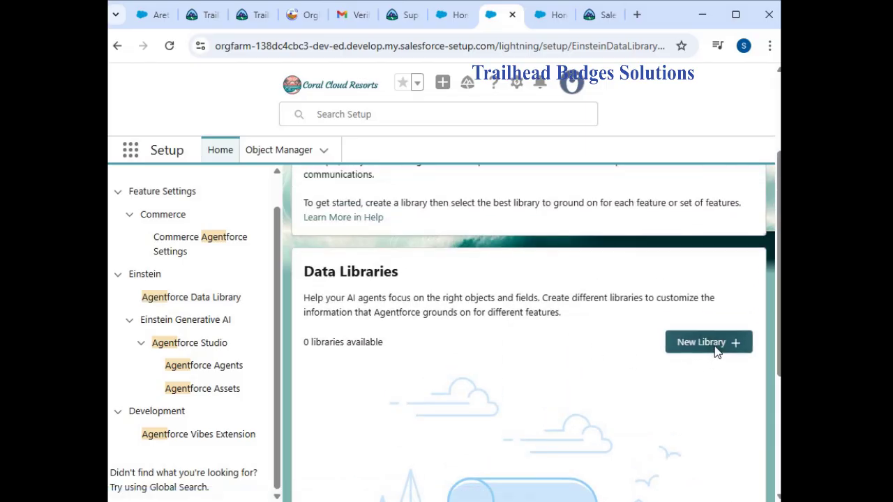
left_click(311, 260)
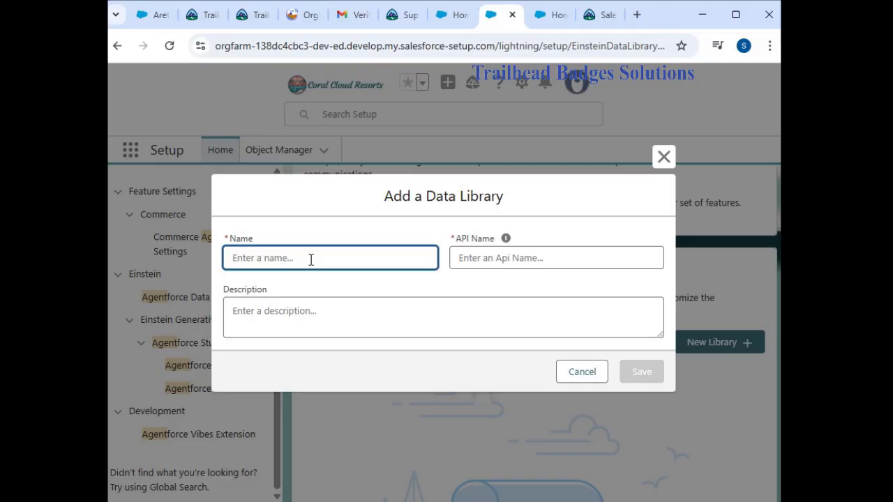
key("ctrl+v")
left_click(330, 283)
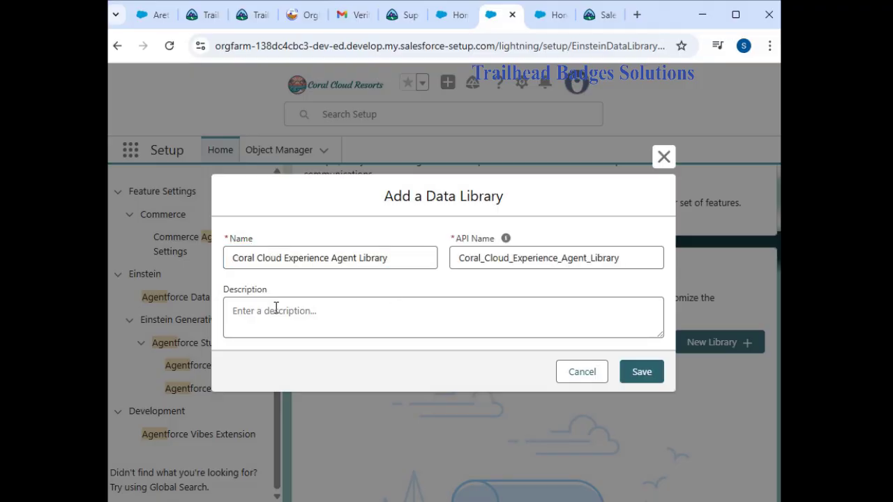
left_click(404, 14)
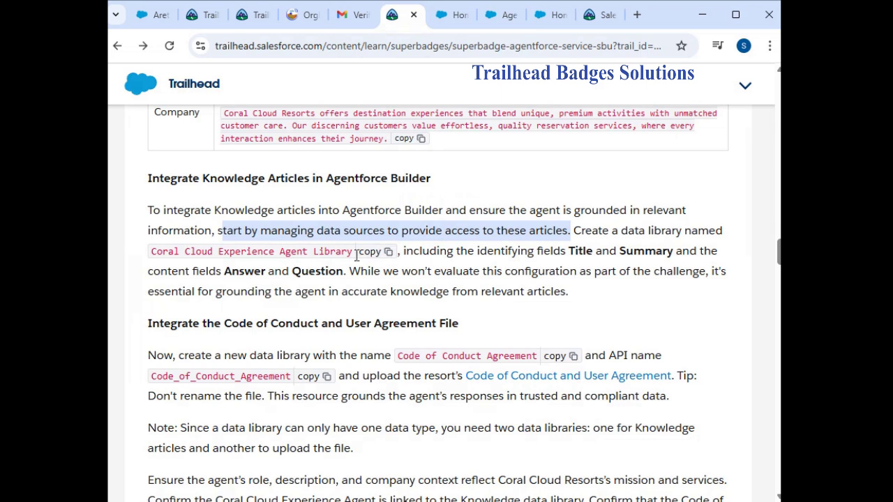
left_click(499, 14)
left_click(642, 374)
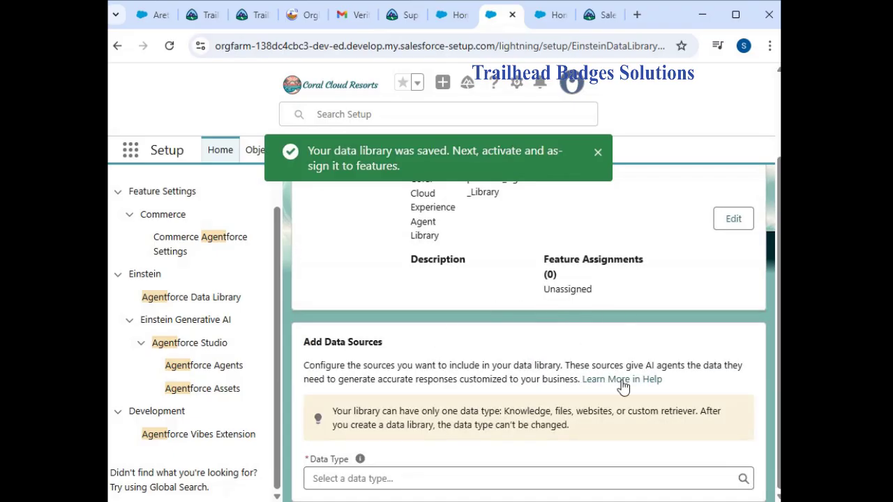
Set the new library's data type to Knowledge and go to its field settings
left_click(364, 476)
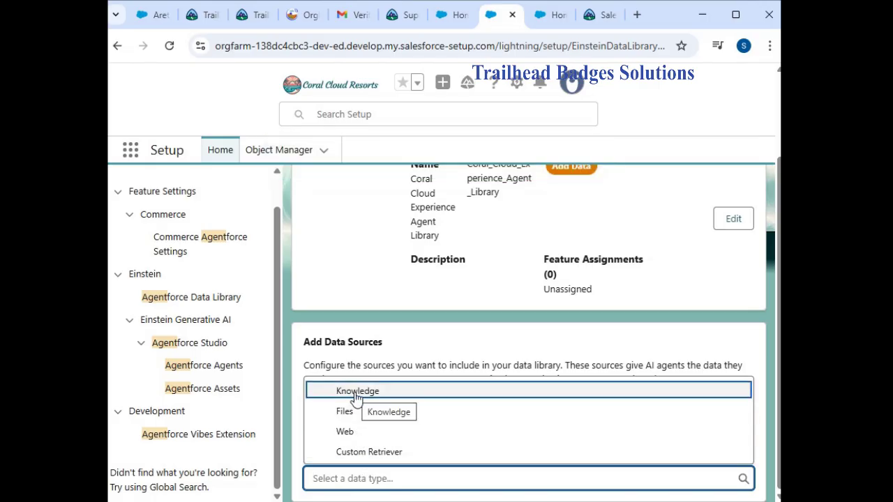
left_click(356, 397)
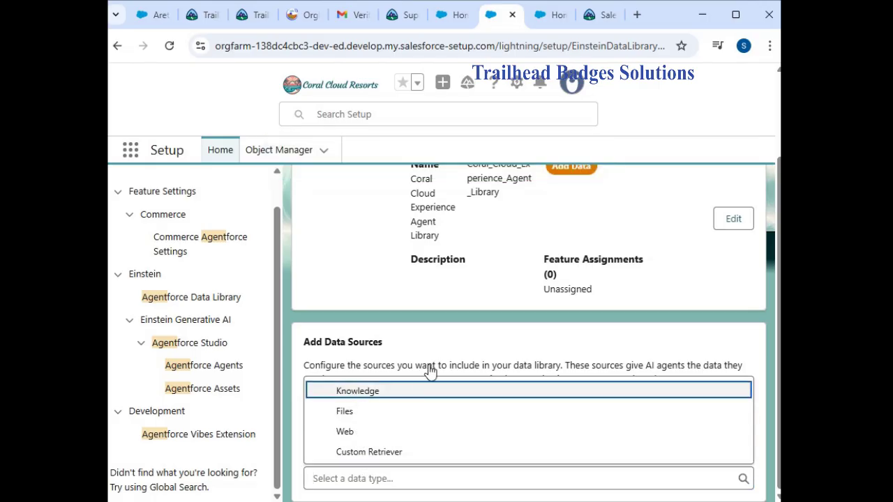
scroll(530, 327, "down", 4)
scroll(545, 348, "down", 5)
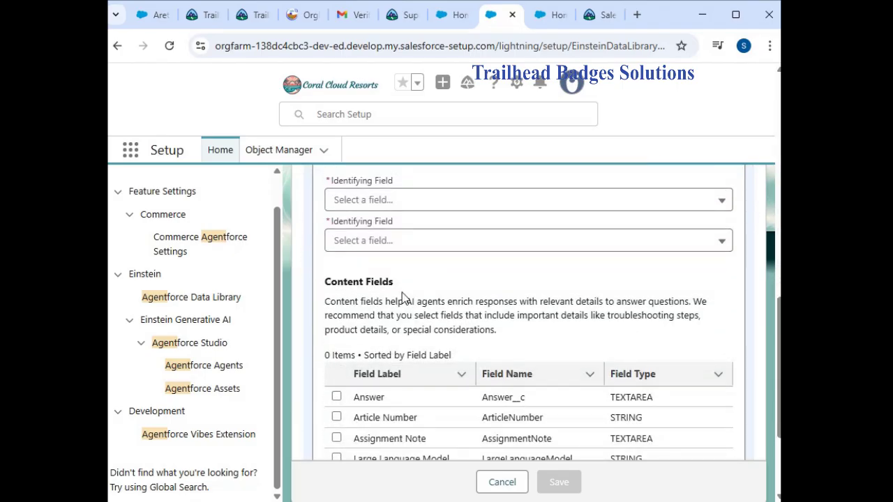
Check the required identifying fields on the superbadge page and set the library's two identifying fields to Title and Summary
scroll(409, 300, "up", 1)
left_click(404, 15)
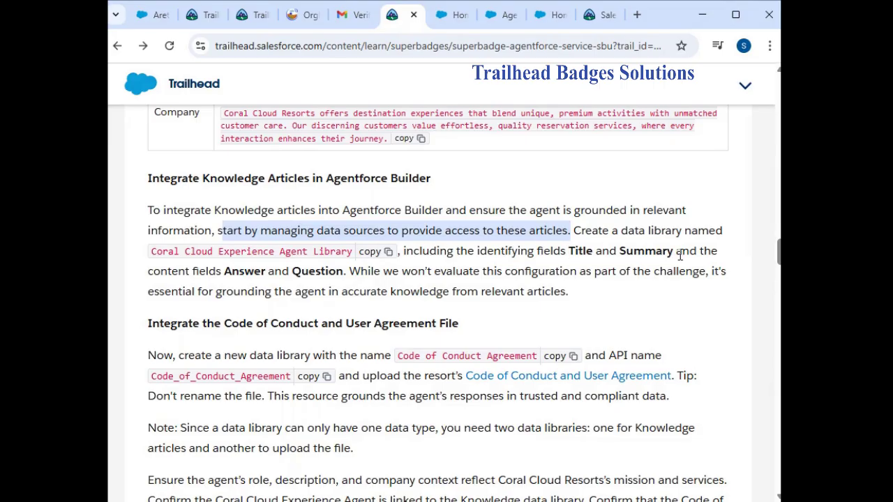
left_click(500, 15)
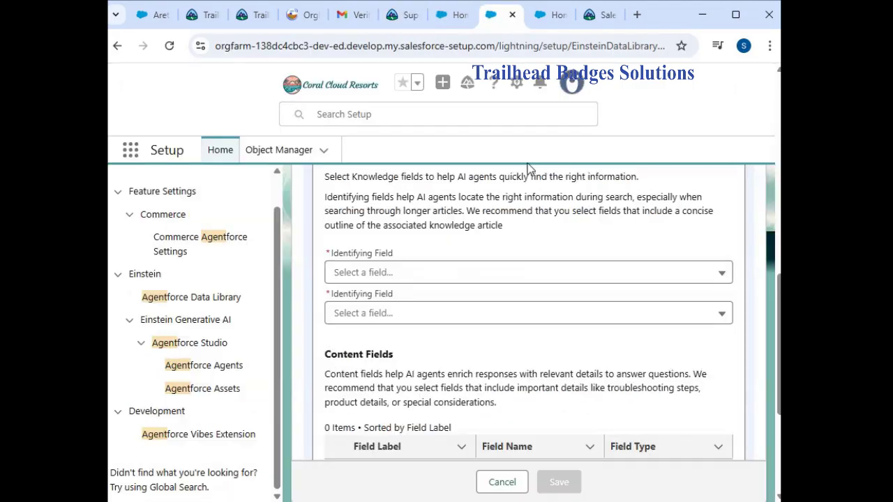
left_click(379, 272)
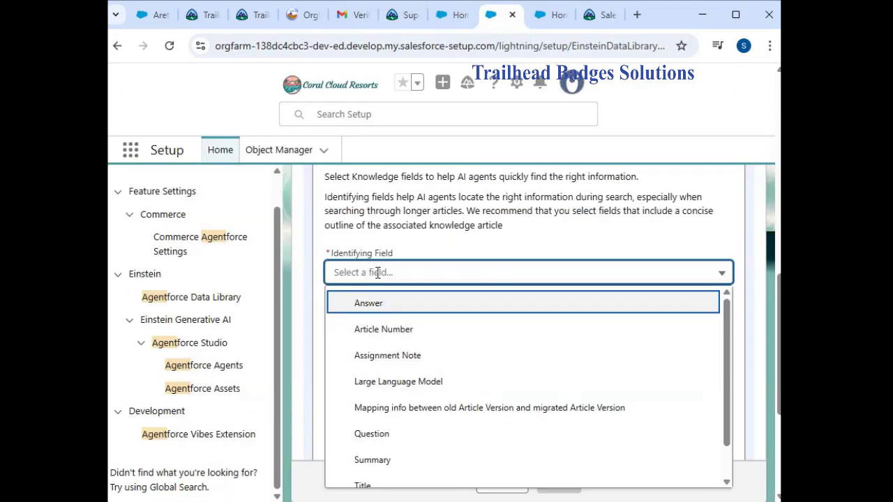
left_click(382, 478)
left_click(377, 312)
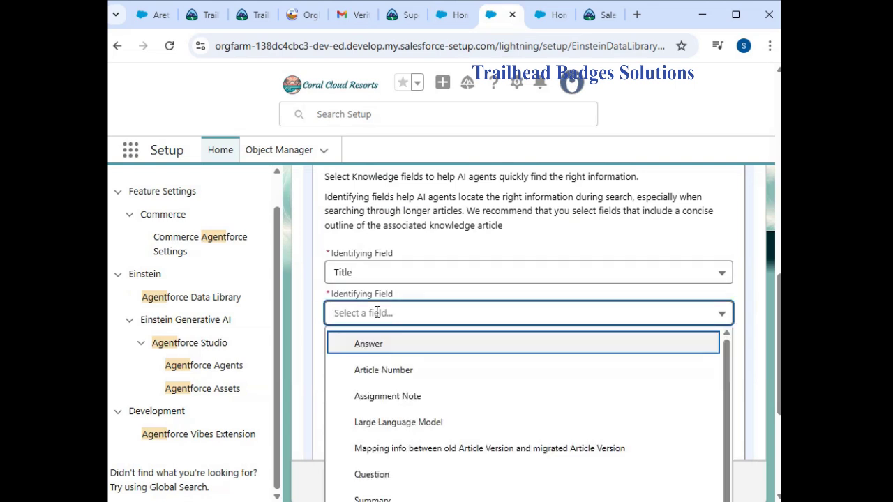
key("s")
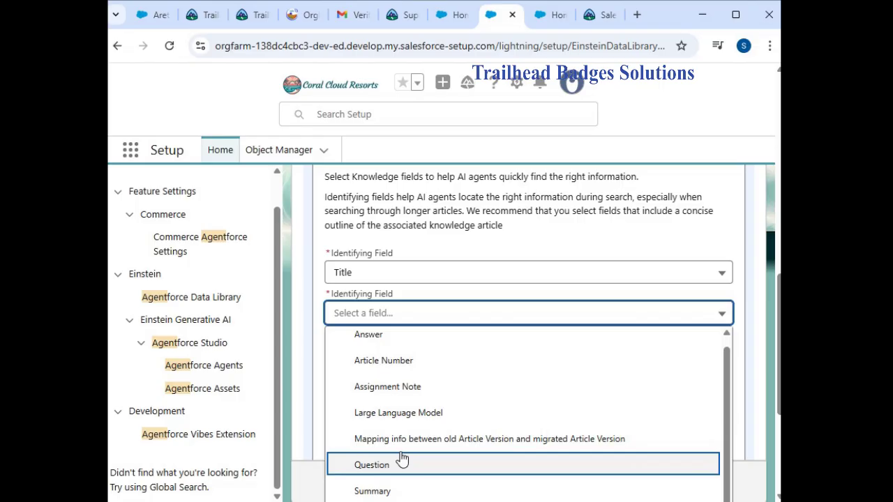
left_click(388, 488)
Check the required content fields on the superbadge page, select Answer and Question for the library, and save its data source
scroll(494, 256, "down", 3)
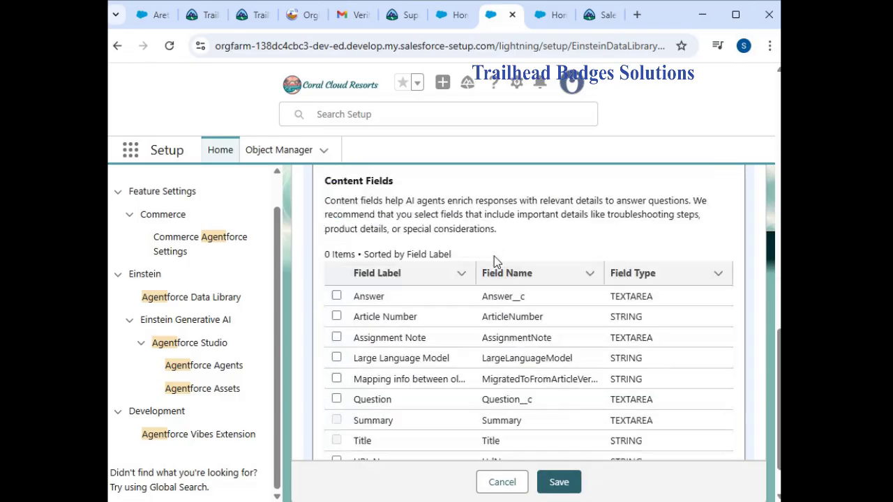
left_click(394, 15)
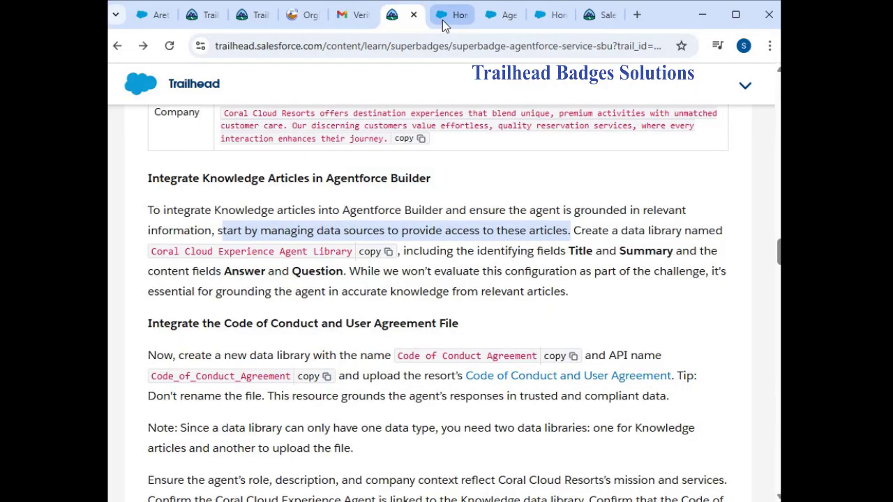
left_click(506, 14)
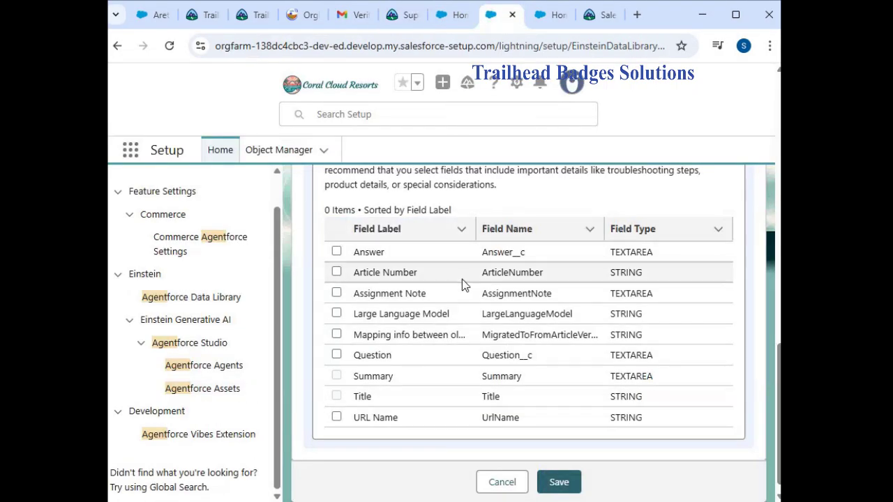
scroll(462, 282, "up", 1)
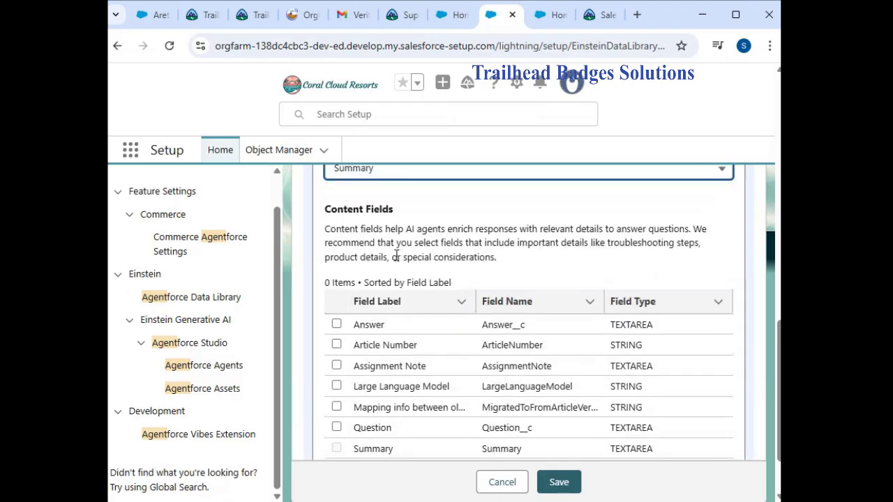
left_click(337, 323)
left_click(336, 427)
scroll(477, 335, "down", 1)
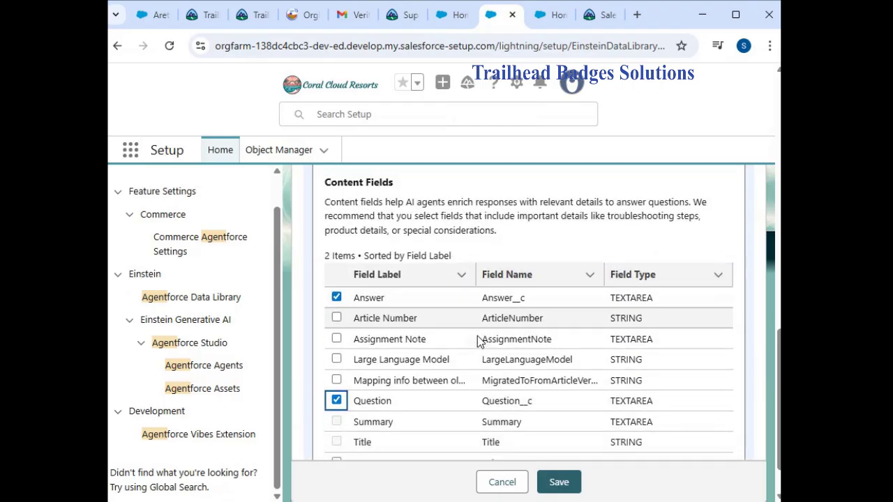
left_click(560, 483)
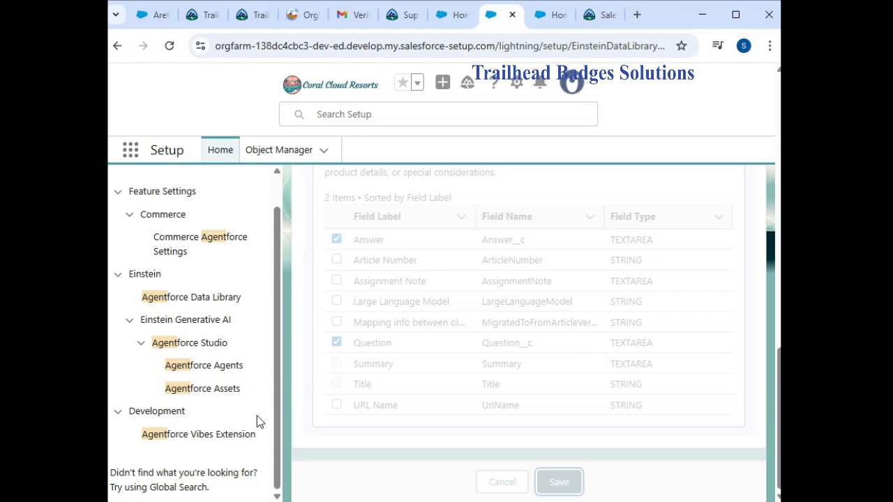
Reload the Agentforce Data Library page and reopen Coral Cloud Experience Agent Library to review its data type, identifying fields and content fields
left_click(169, 45)
left_click(508, 142)
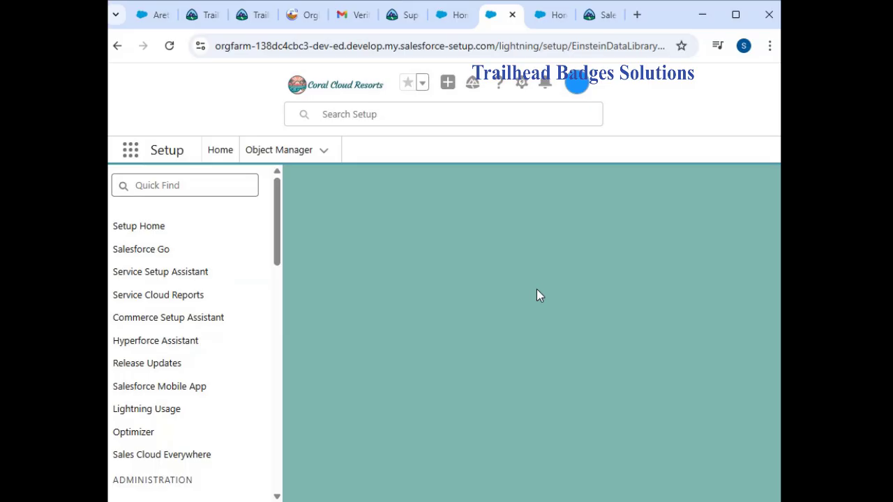
scroll(537, 289, "down", 1)
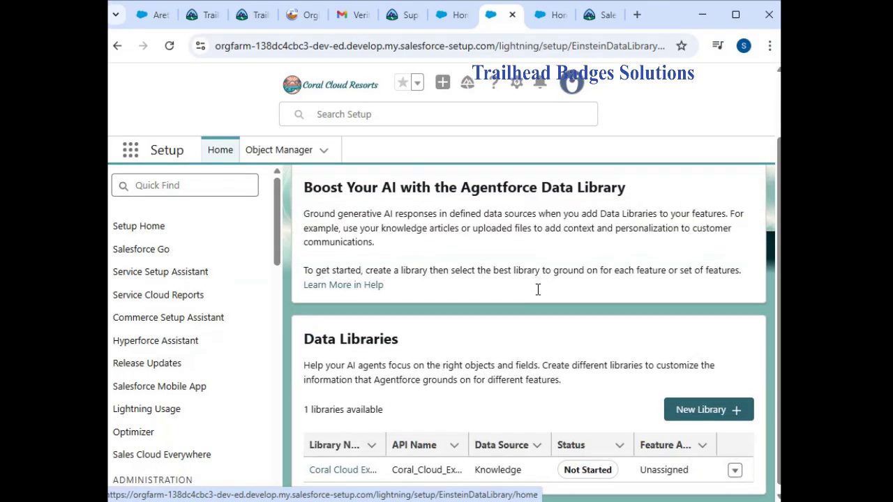
left_click(339, 466)
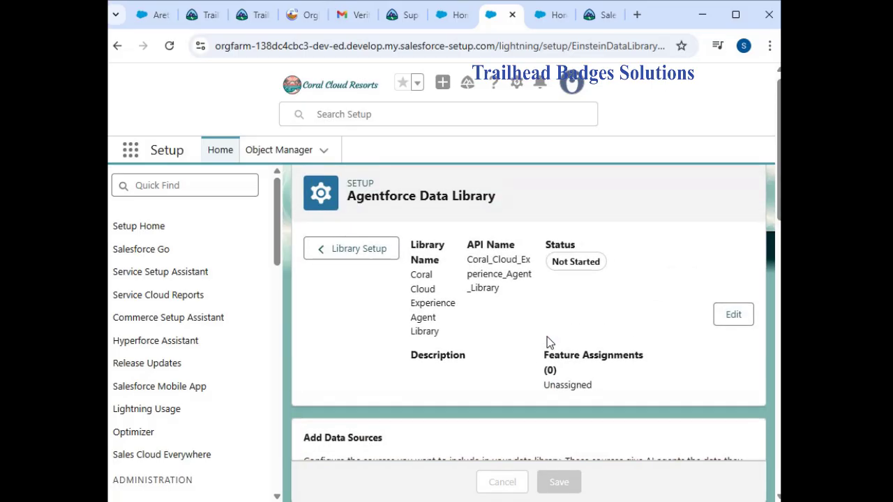
scroll(547, 336, "down", 3)
scroll(488, 328, "down", 1)
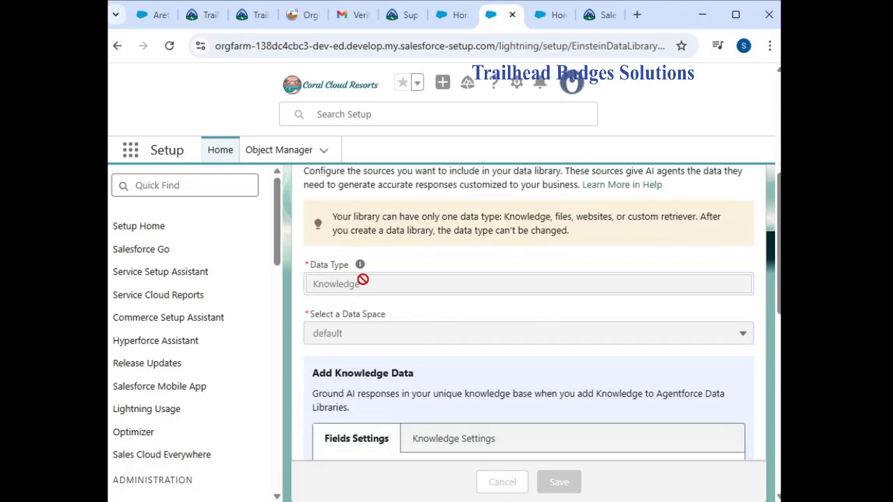
scroll(497, 342, "down", 3)
scroll(497, 341, "down", 1)
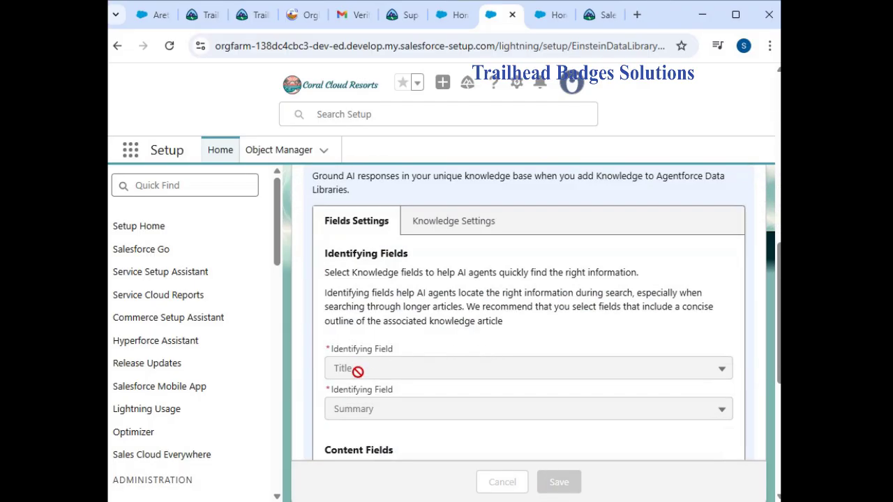
scroll(422, 307, "down", 3)
scroll(430, 312, "down", 4)
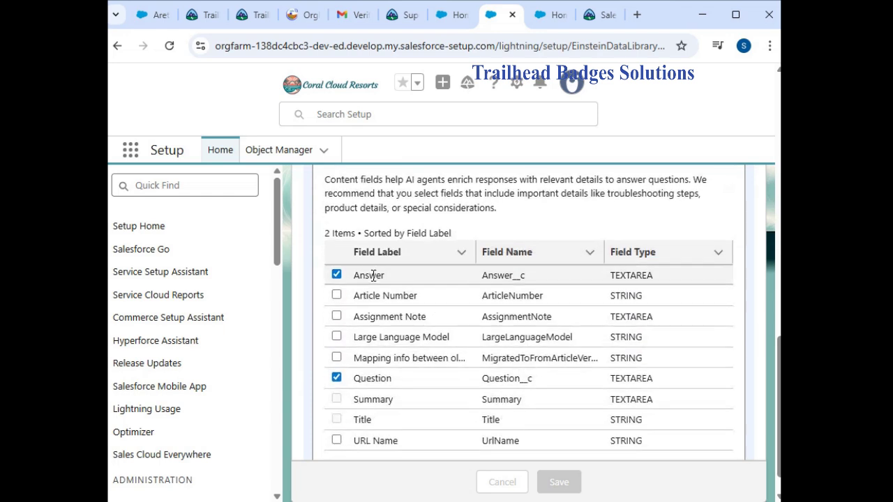
scroll(432, 355, "down", 1)
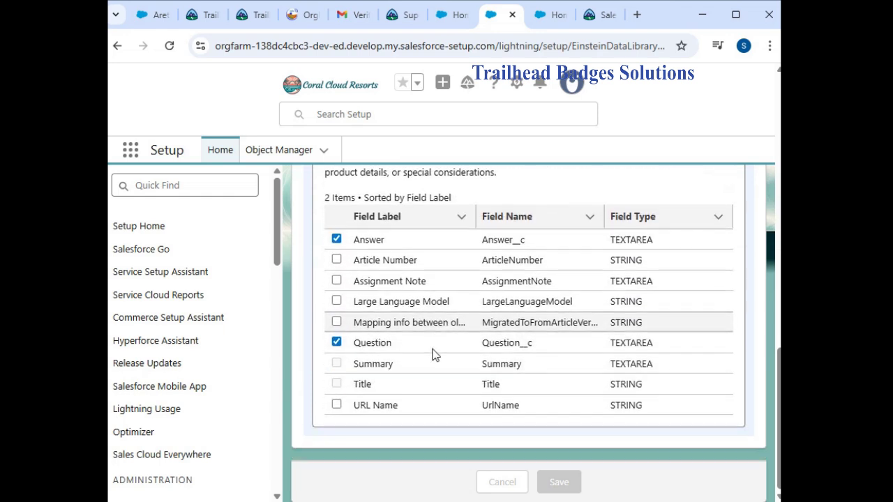
Open the Code of Conduct and User Agreement linked in the superbadge instructions and save it to the Desktop as the PDF CC_User_Agreement
left_click(399, 15)
left_click(389, 240)
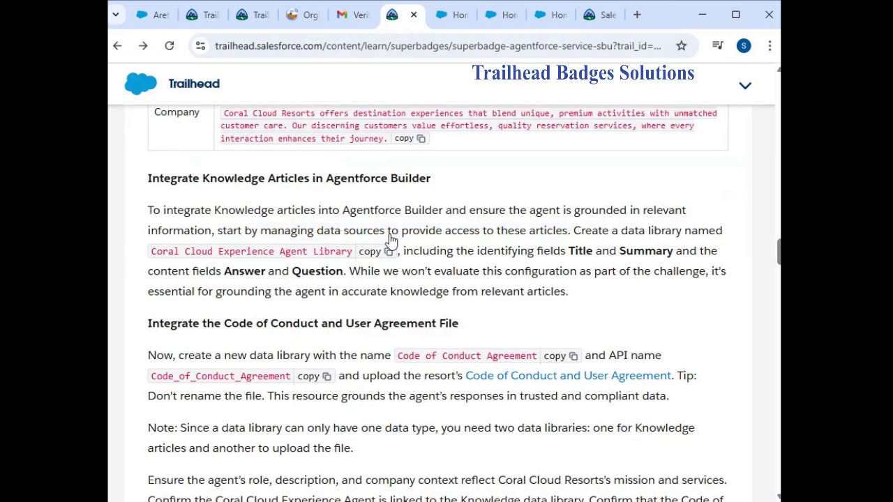
scroll(466, 206, "down", 1)
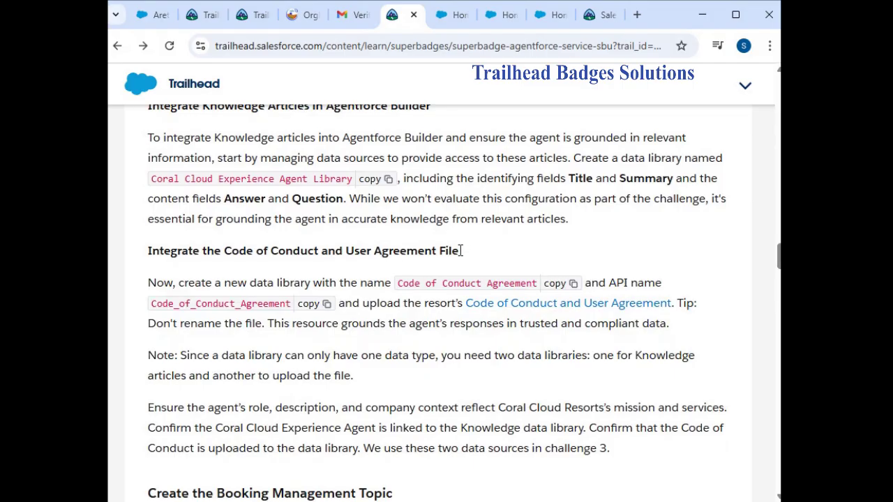
scroll(391, 237, "down", 1)
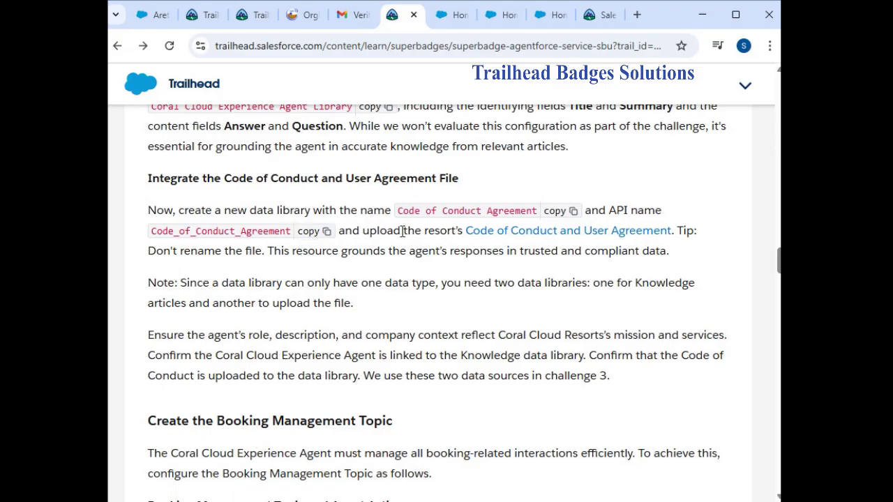
left_click(523, 231)
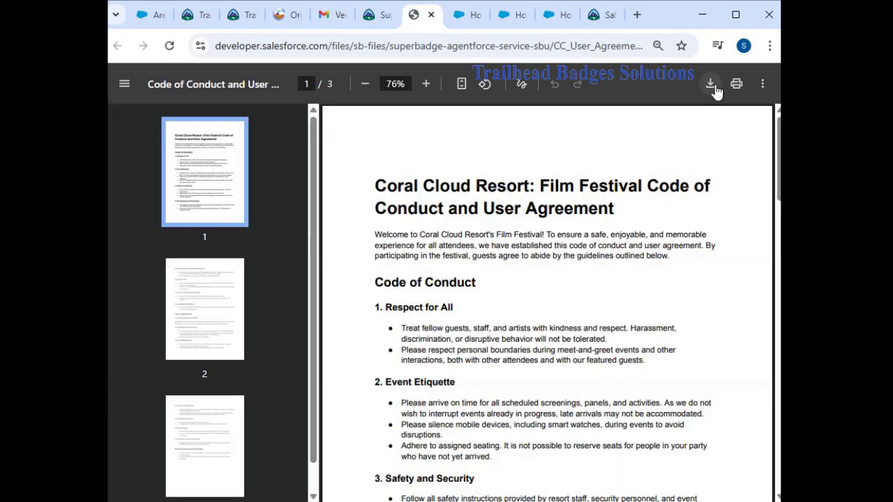
left_click(711, 84)
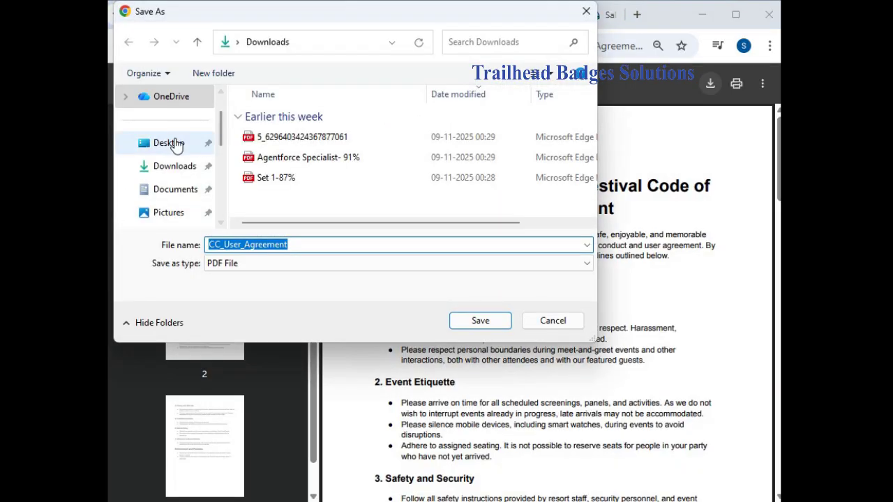
left_click(172, 143)
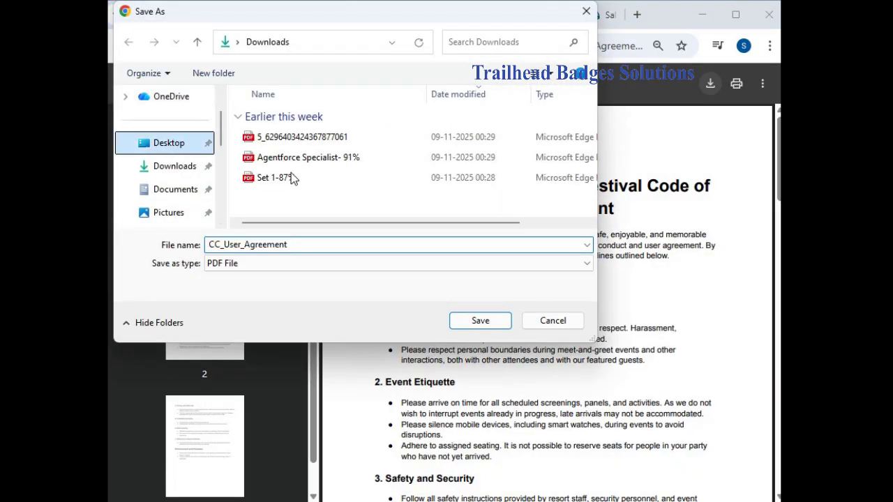
left_click(480, 322)
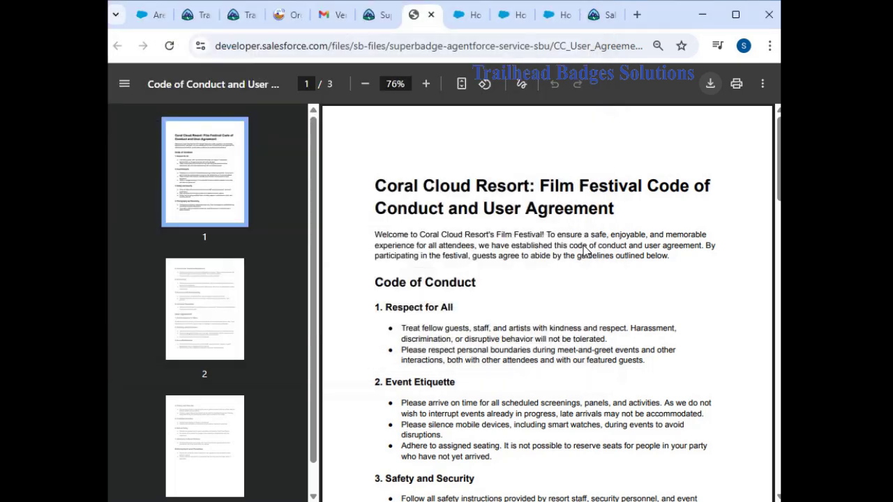
left_click(430, 15)
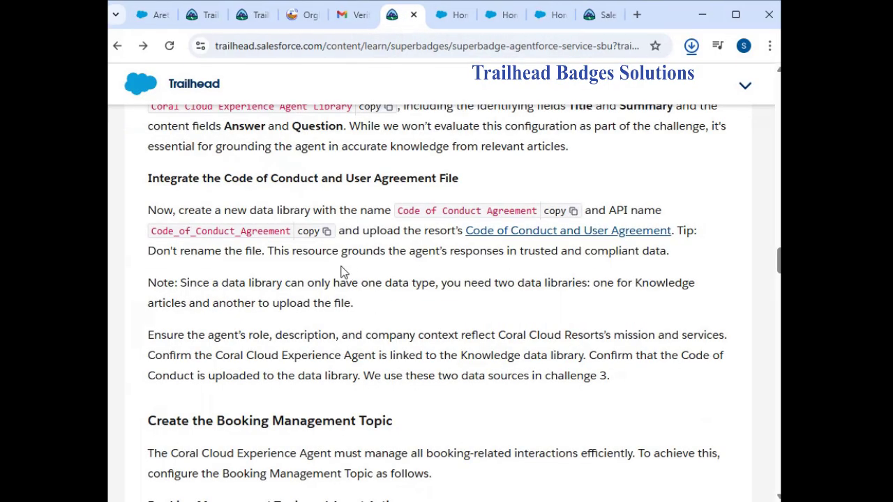
Copy the second library's name from the superbadge instructions and create a new data library named Code of Conduct Agreement
left_click(573, 211)
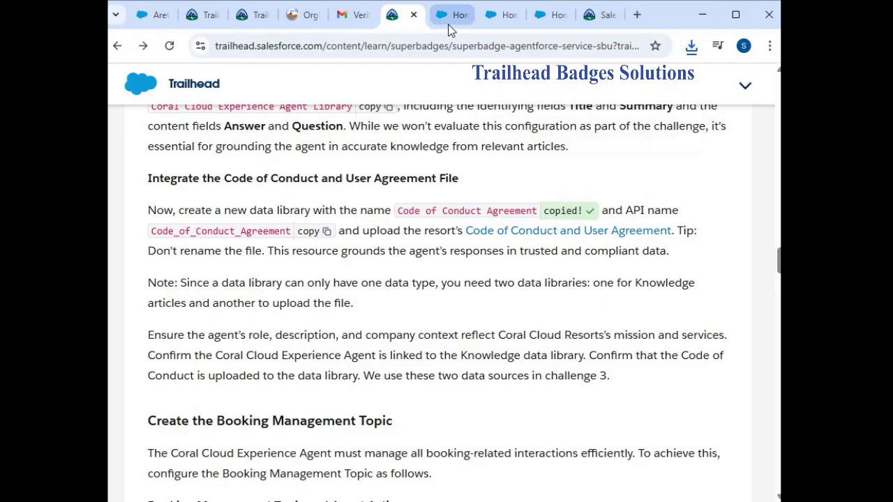
left_click(504, 15)
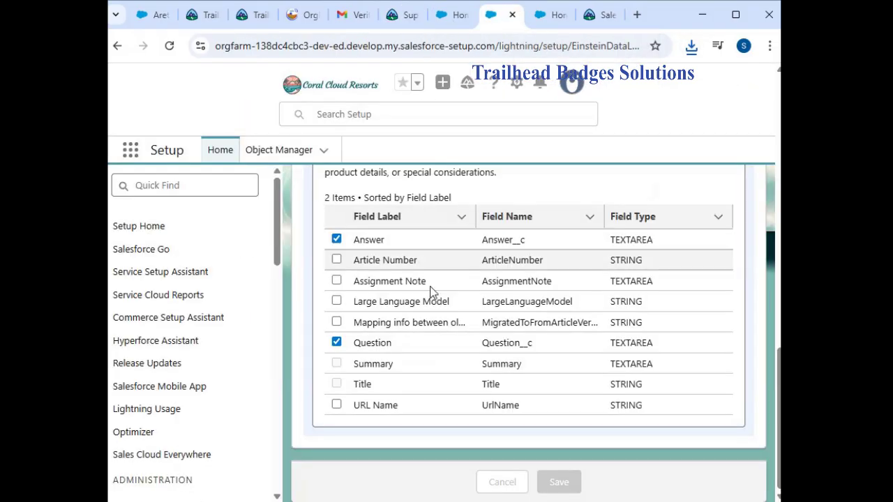
scroll(450, 296, "up", 10)
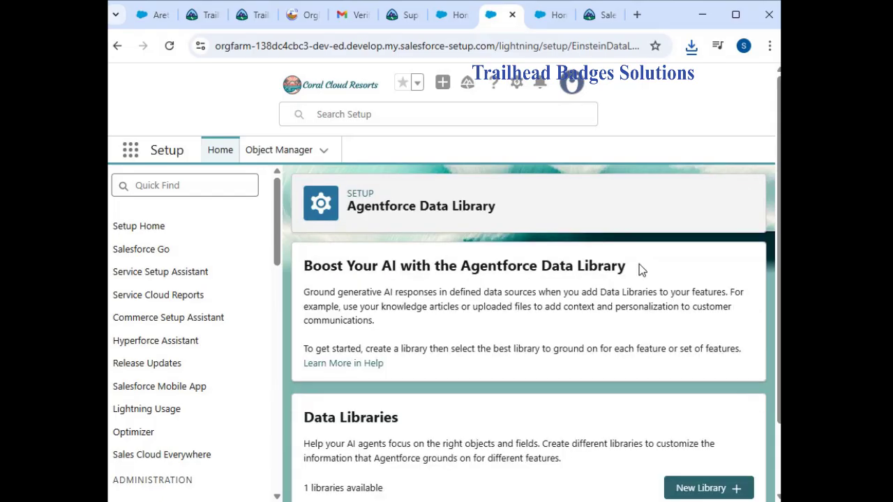
scroll(639, 264, "down", 1)
left_click(705, 406)
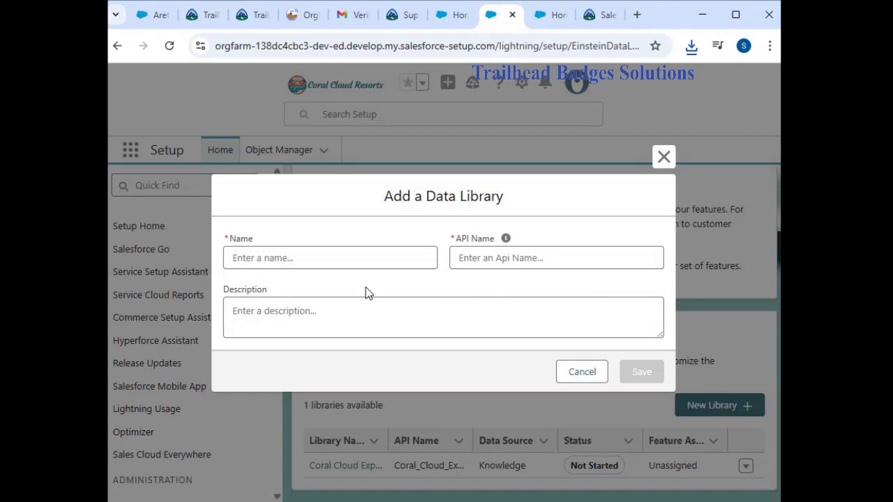
left_click(330, 259)
key("ctrl+v")
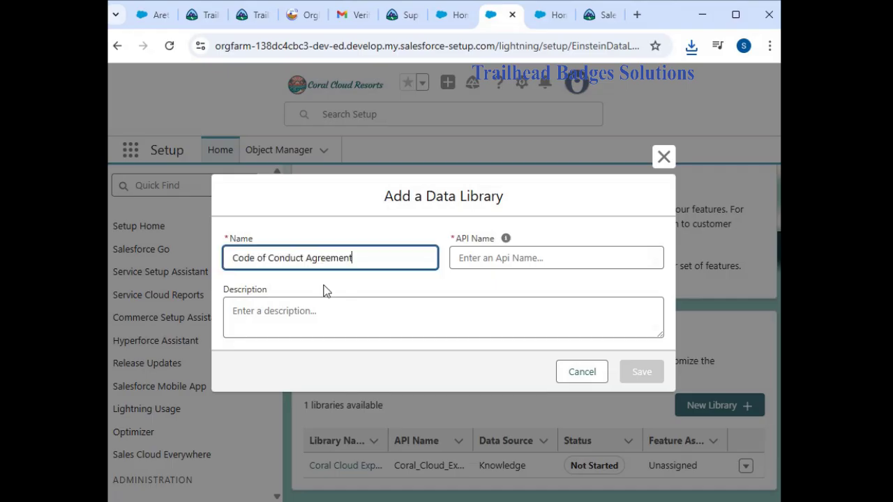
left_click(323, 289)
left_click(632, 373)
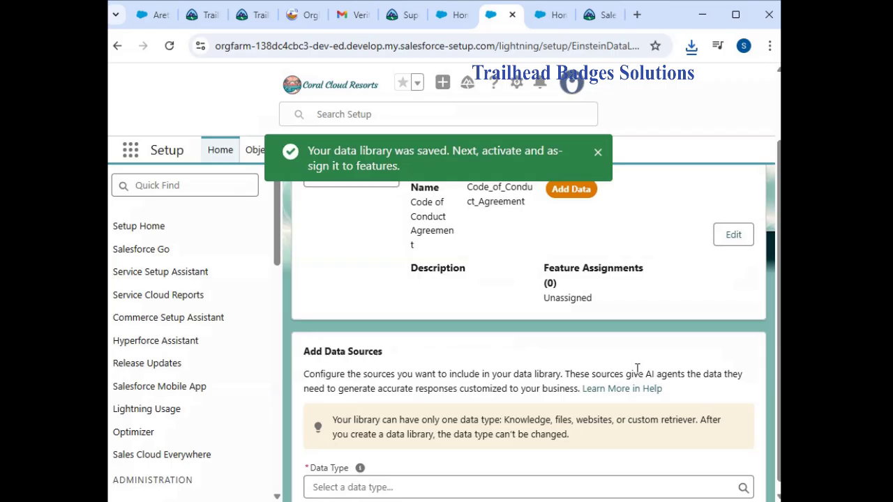
Set the Code of Conduct Agreement library's data type to Files and upload CC_User_Agreement from the Desktop
left_click(384, 479)
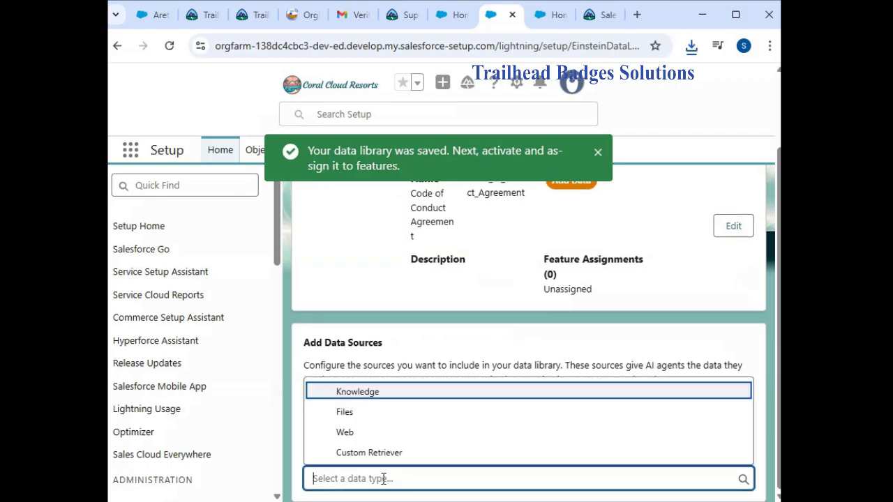
left_click(351, 415)
scroll(542, 279, "down", 3)
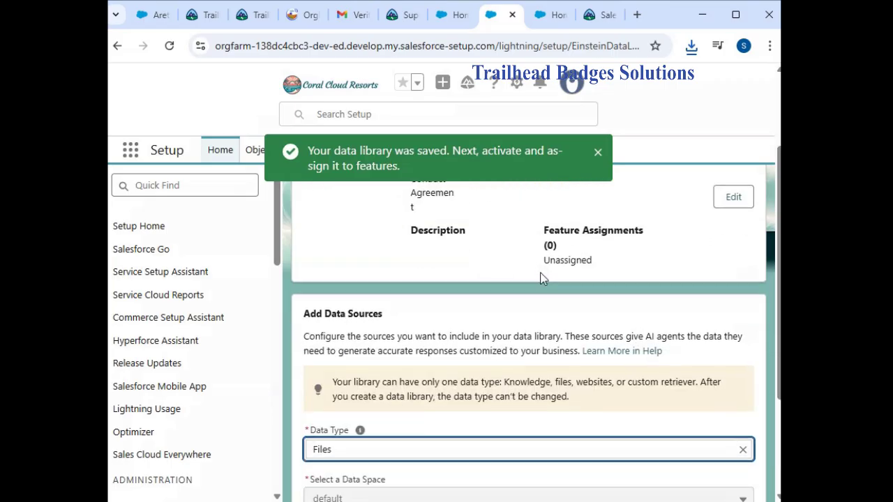
left_click(369, 467)
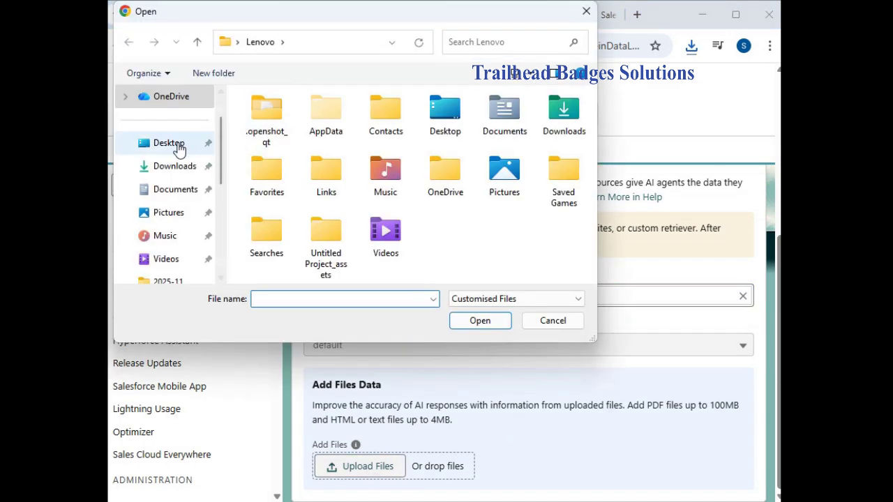
left_click(178, 144)
left_click(280, 120)
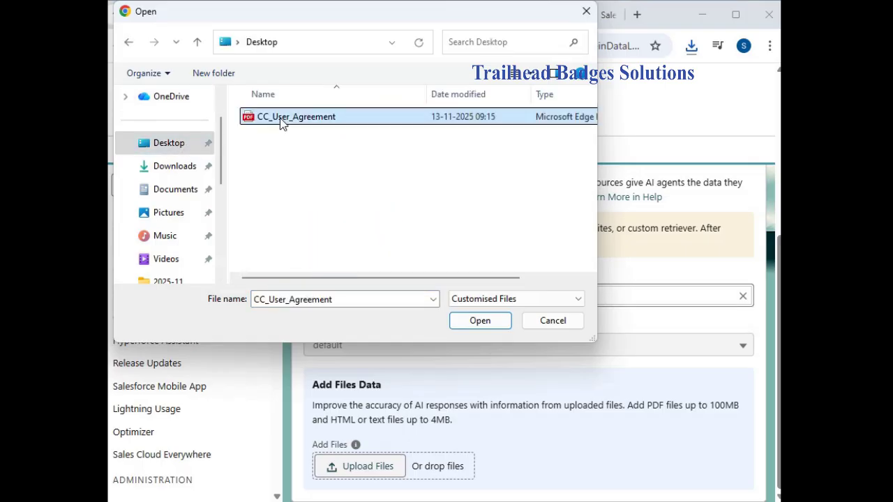
left_click(477, 322)
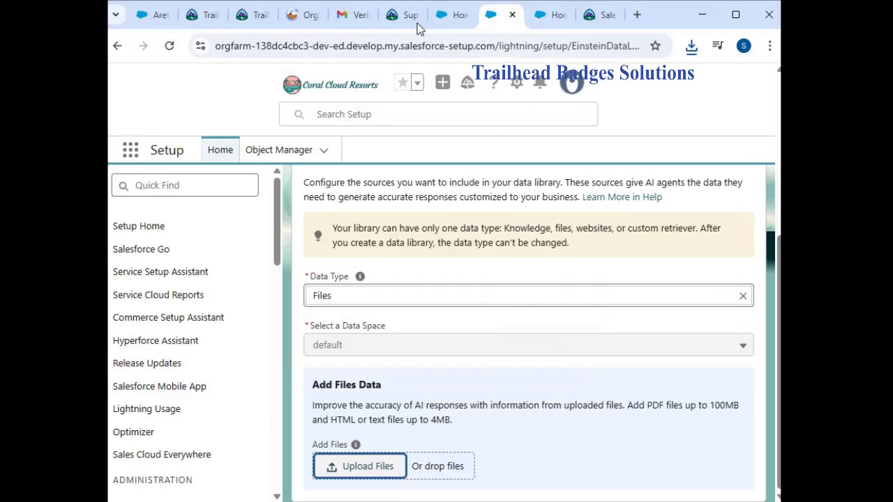
Check the file upload's progress and read the superbadge notes on the two data libraries and the agent's link to the Knowledge library
left_click(402, 15)
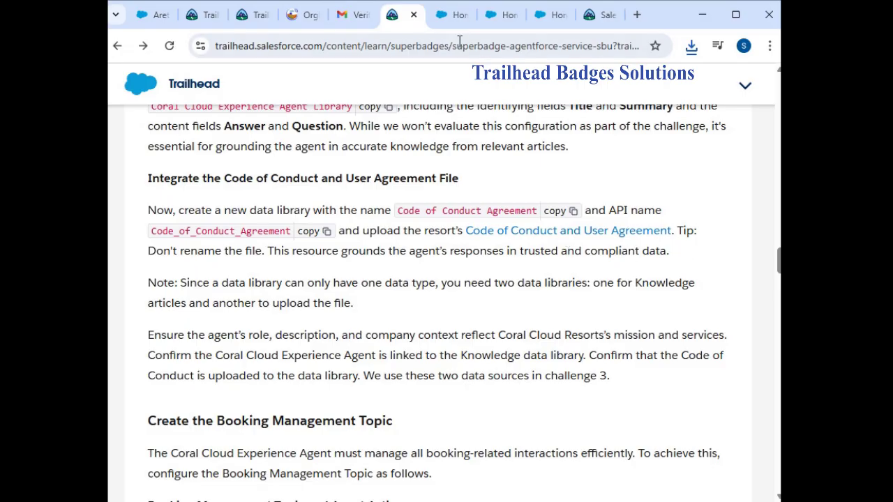
left_click(499, 16)
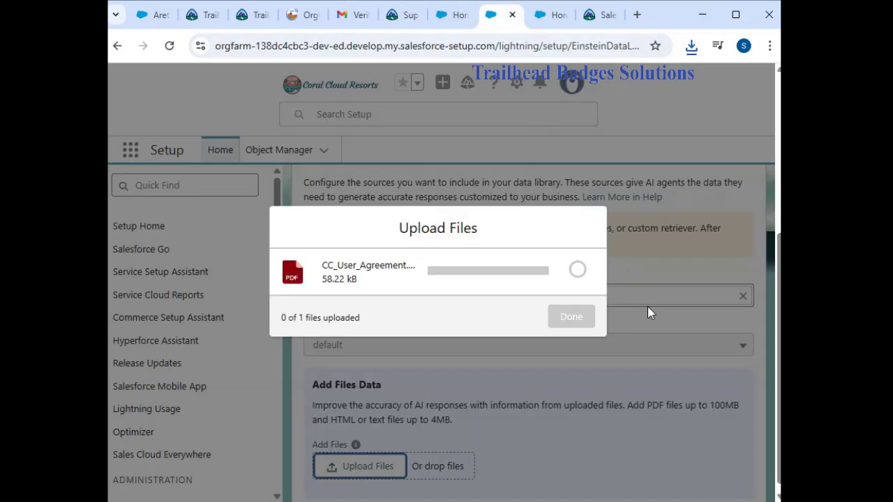
left_click(400, 23)
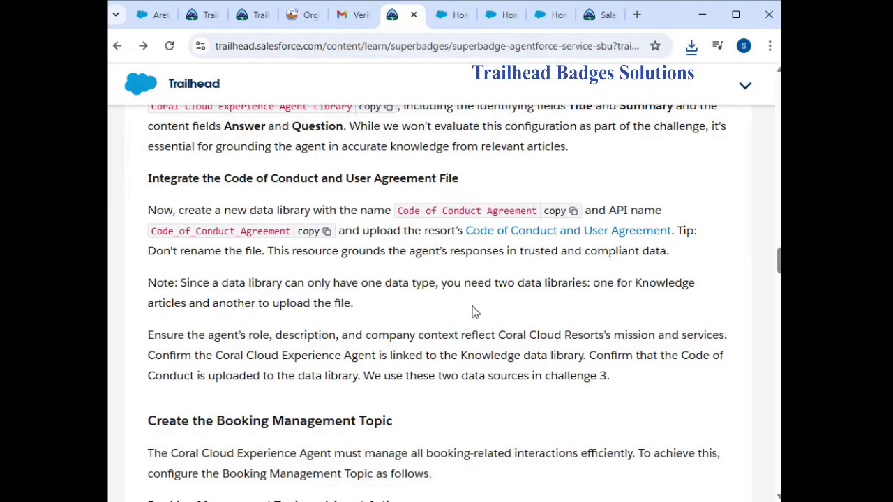
left_click(500, 14)
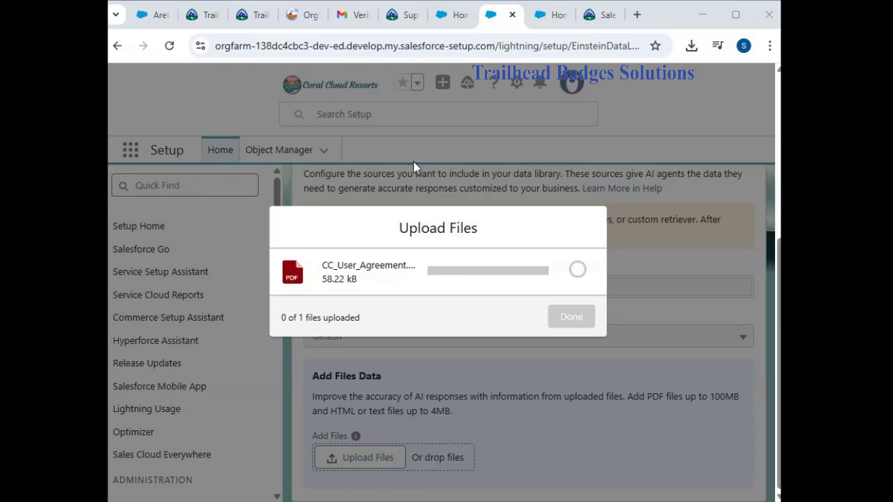
left_click(400, 18)
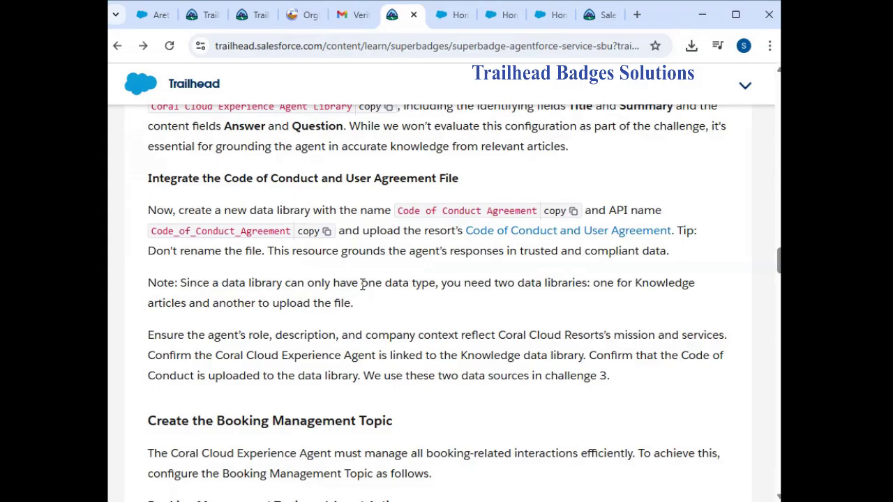
left_click_drag(440, 283, 685, 284)
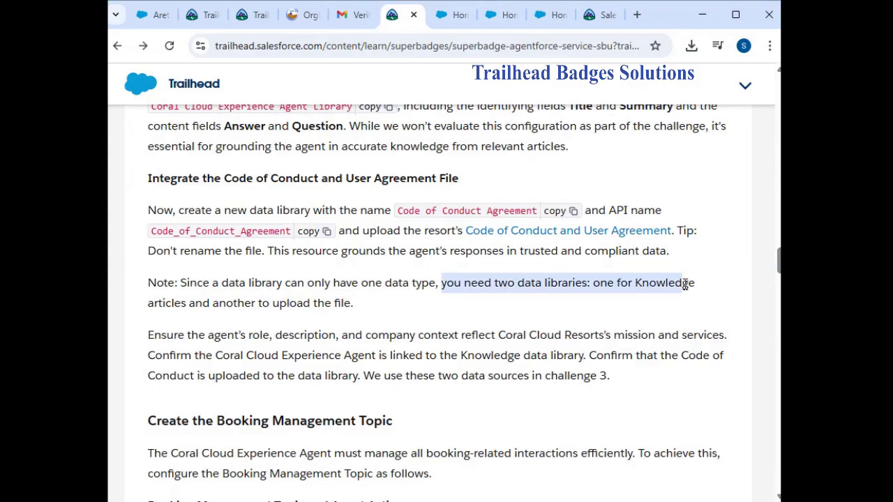
left_click(471, 283)
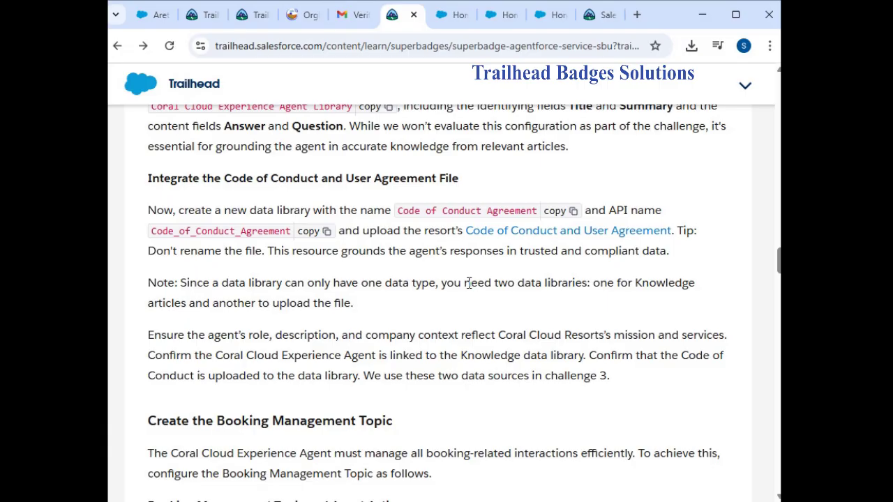
scroll(315, 302, "down", 1)
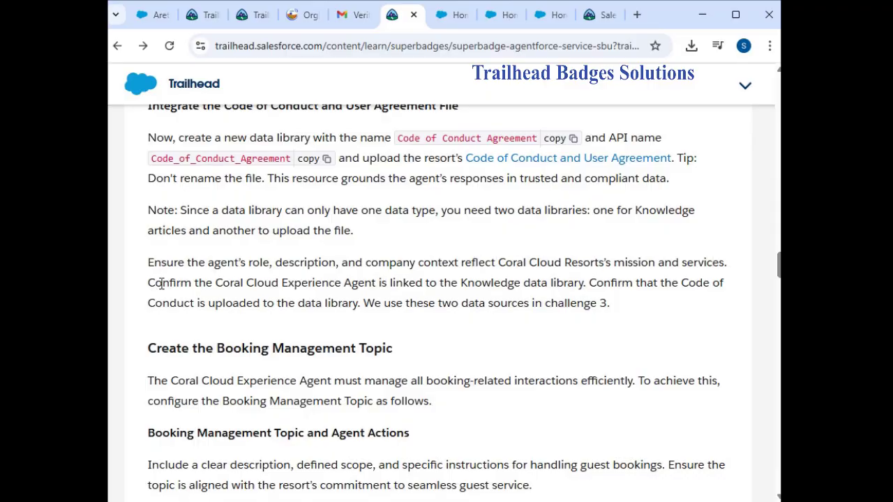
left_click_drag(208, 288, 578, 284)
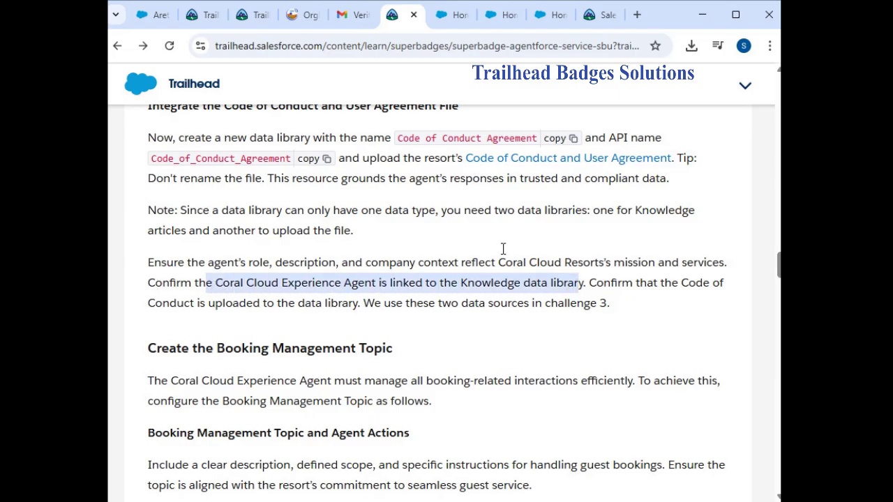
Search Setup for "agent", go to Agentforce Agents, and open Coral Cloud Experience Agent from the agent list
left_click(441, 19)
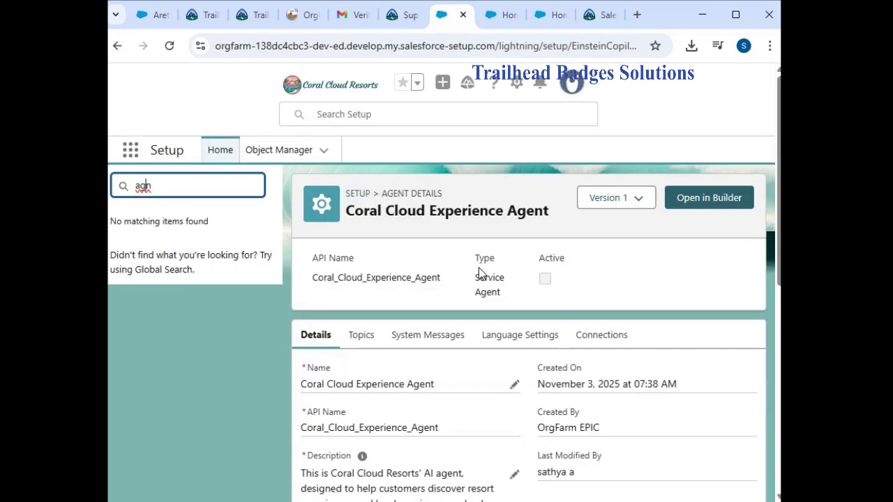
key("BackSpace")
type("en")
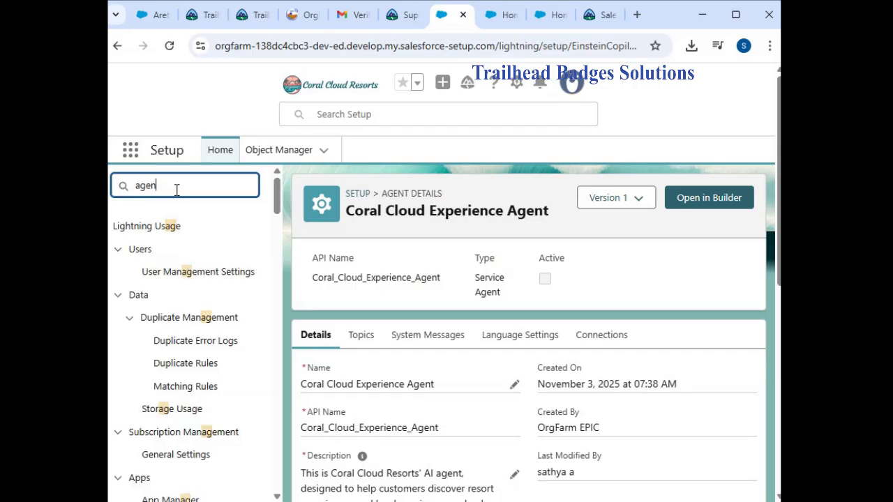
type("t")
scroll(174, 405, "down", 2)
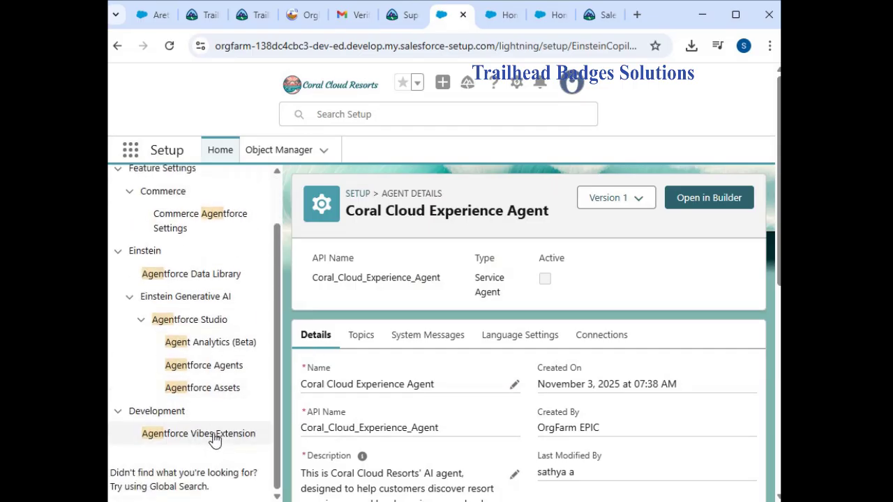
left_click(230, 374)
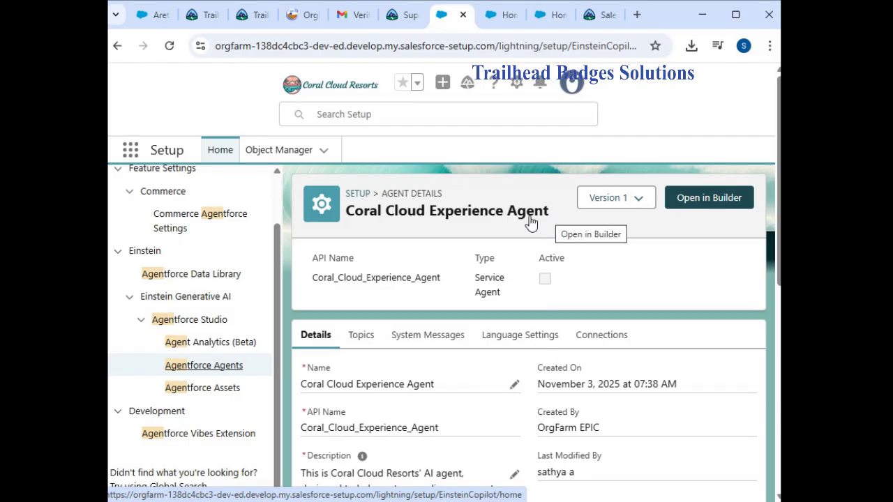
left_click(706, 199)
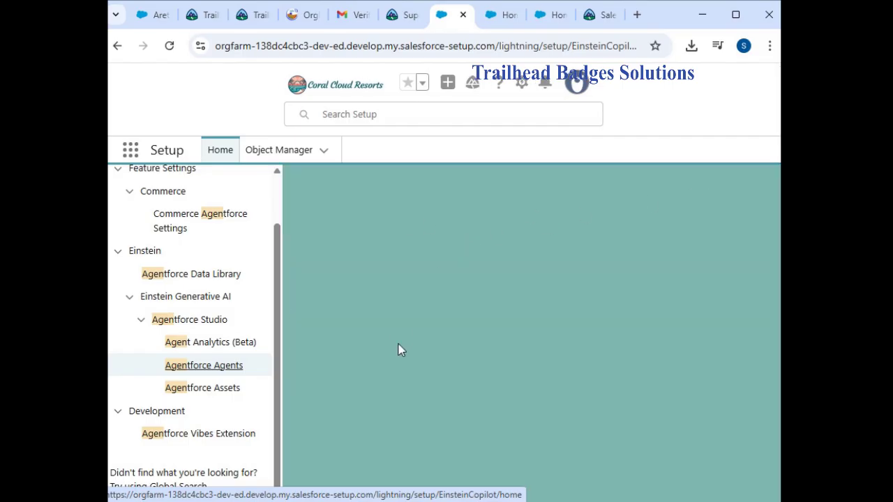
scroll(398, 356, "down", 4)
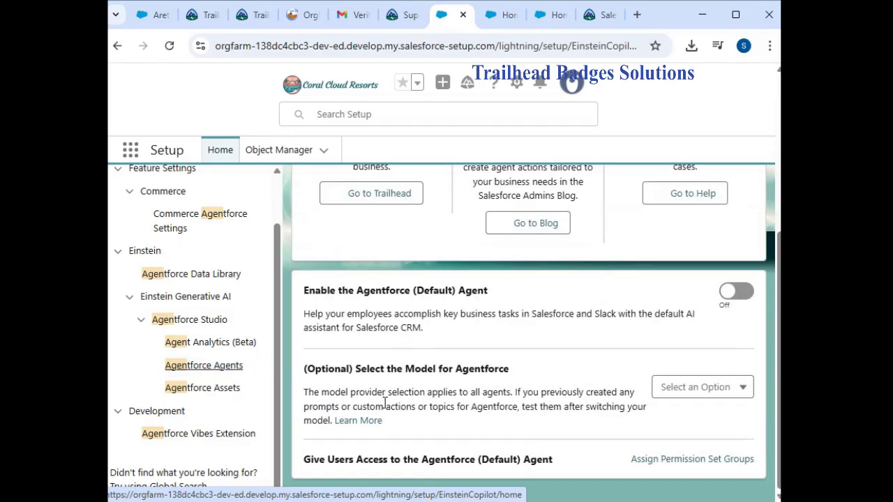
scroll(641, 356, "down", 1)
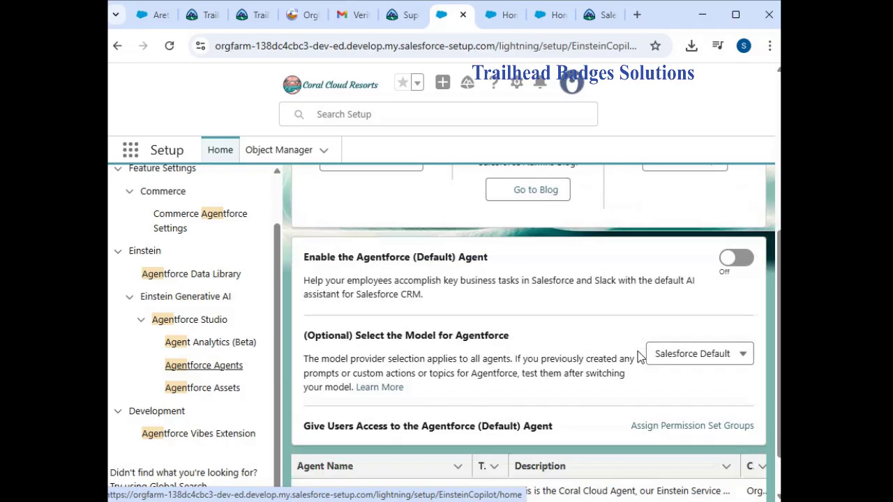
scroll(641, 357, "down", 1)
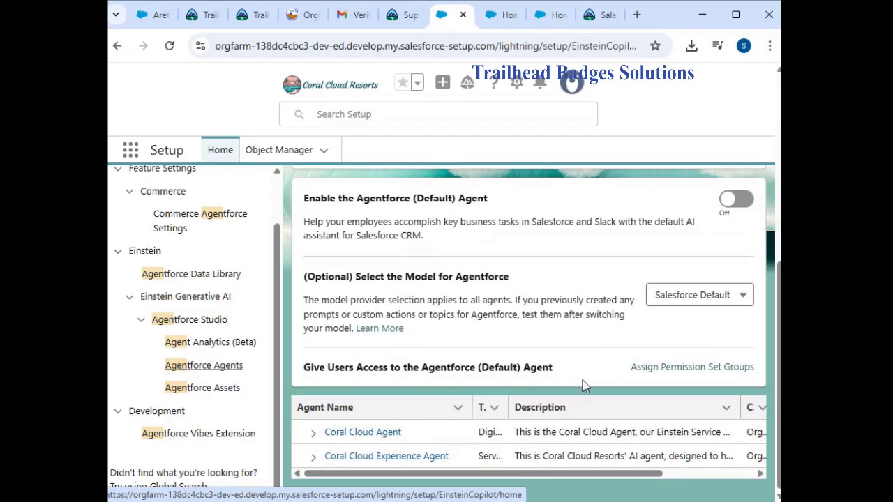
left_click(419, 457)
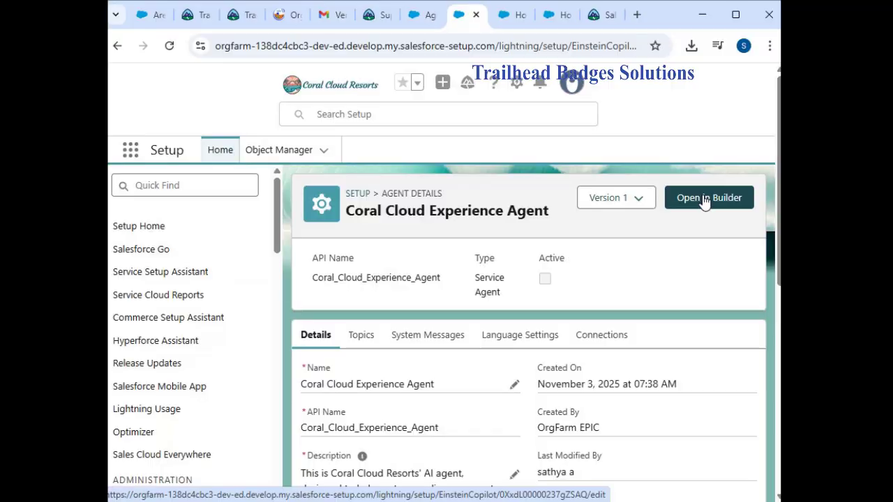
Open Coral Cloud Experience Agent in Agentforce Builder, recheck the Knowledge data library requirement, and open the agent's Data Library settings
left_click(705, 200)
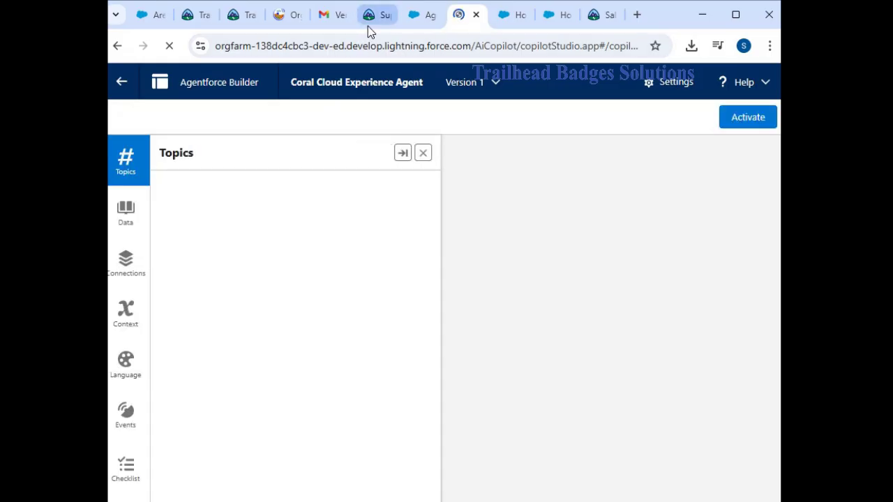
left_click(372, 19)
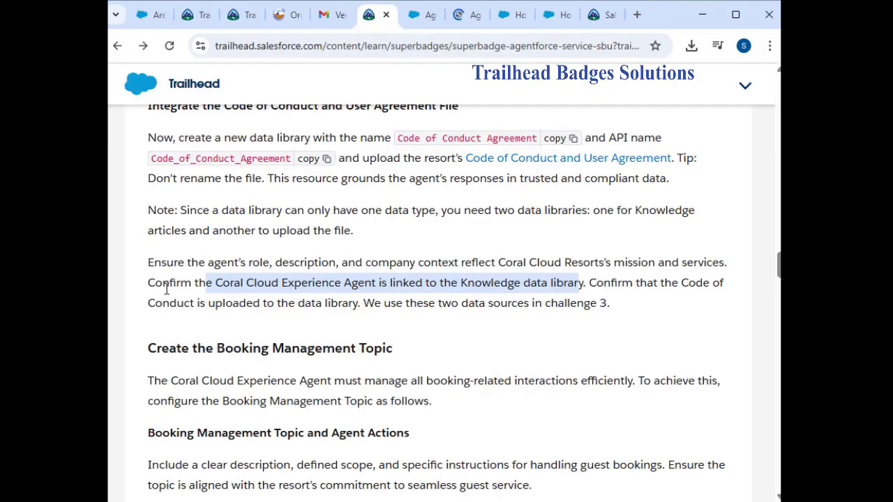
left_click_drag(148, 284, 587, 283)
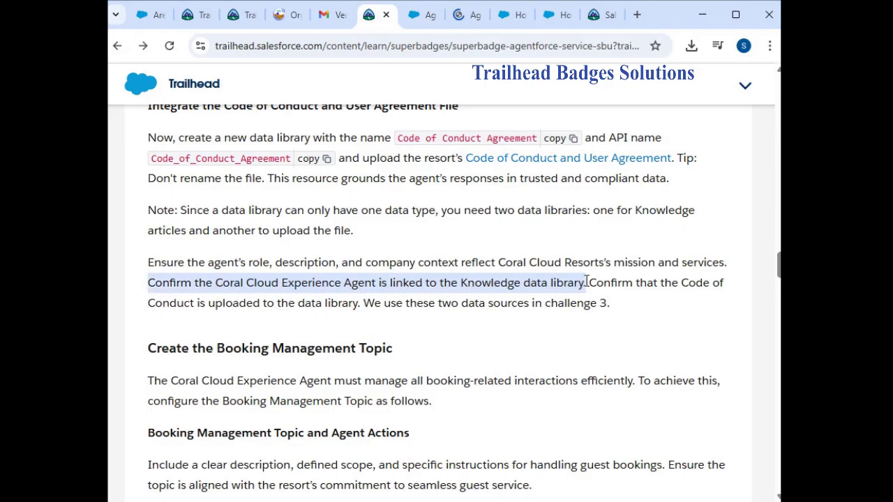
left_click(470, 15)
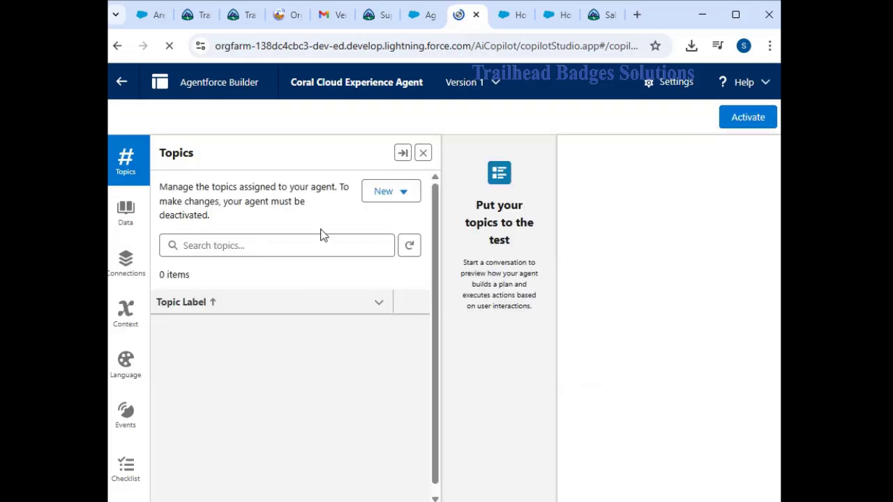
left_click(405, 154)
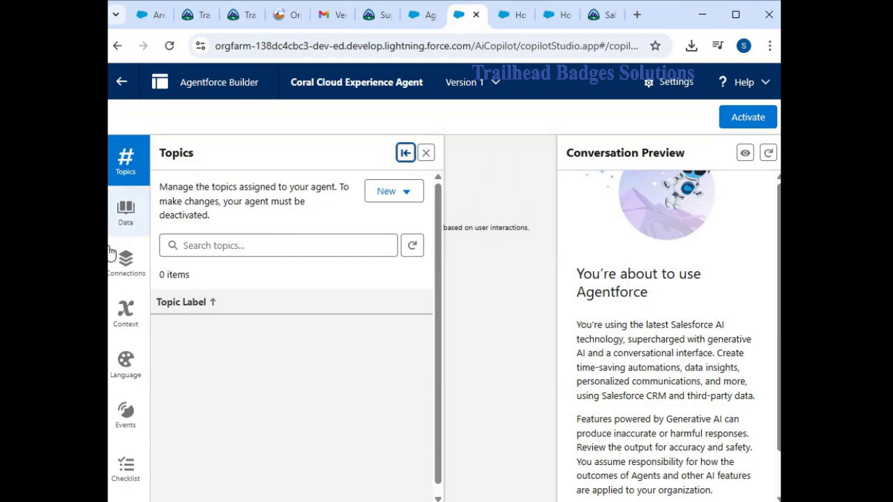
left_click(126, 222)
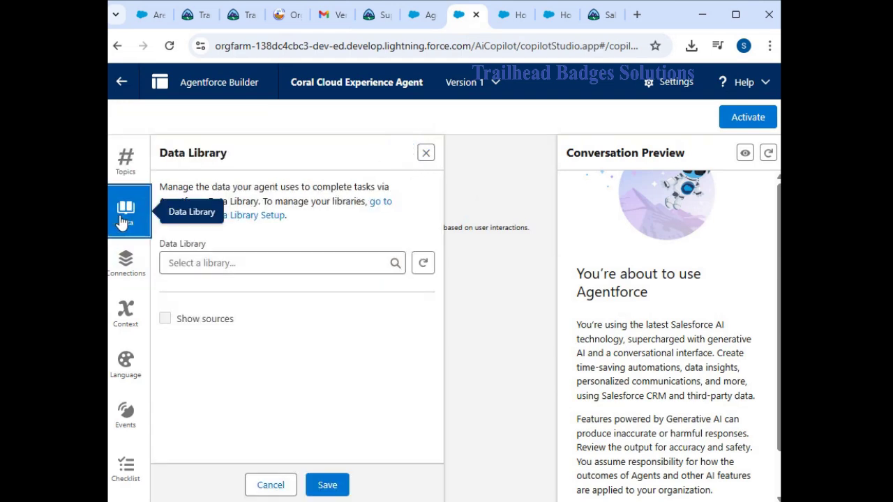
Assign Coral Cloud Experience Agent Library as the agent's data library, review its Knowledge field settings, and save
left_click(313, 257)
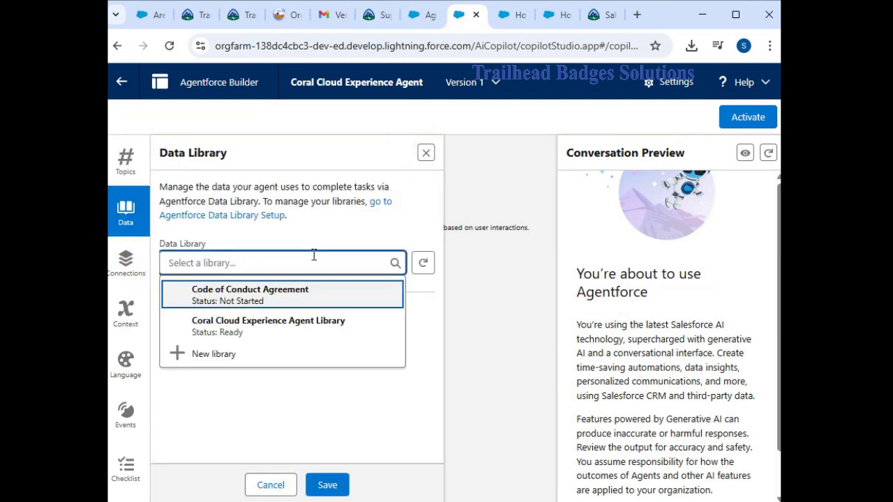
left_click(244, 334)
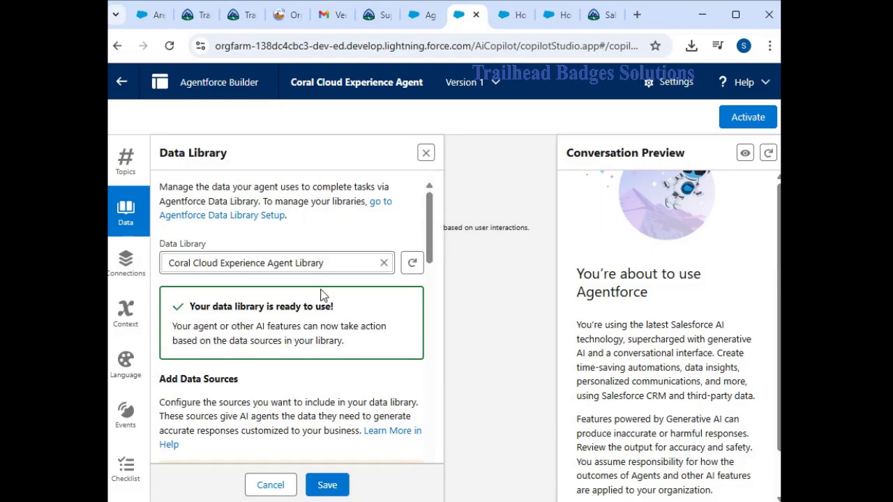
scroll(321, 295, "down", 5)
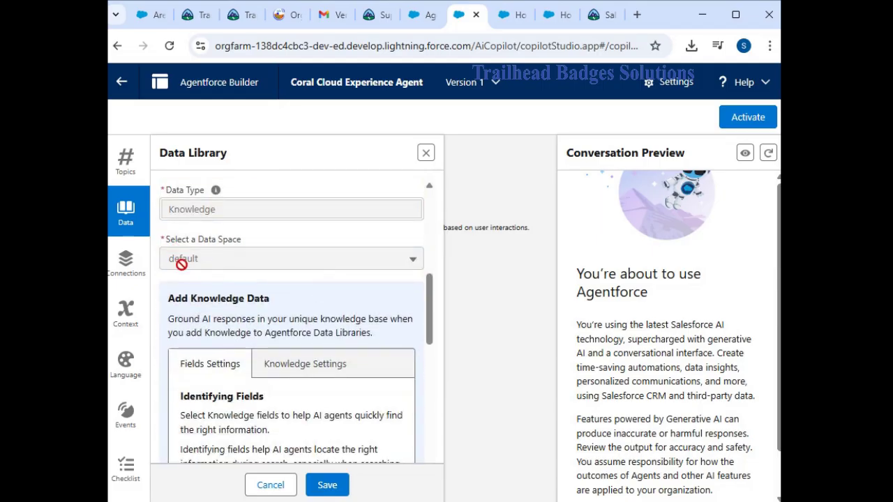
scroll(279, 311, "down", 5)
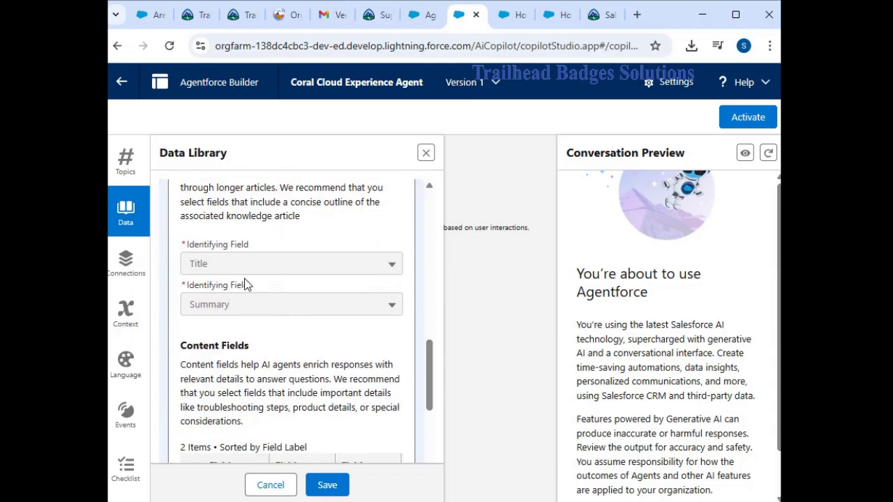
scroll(272, 286, "down", 3)
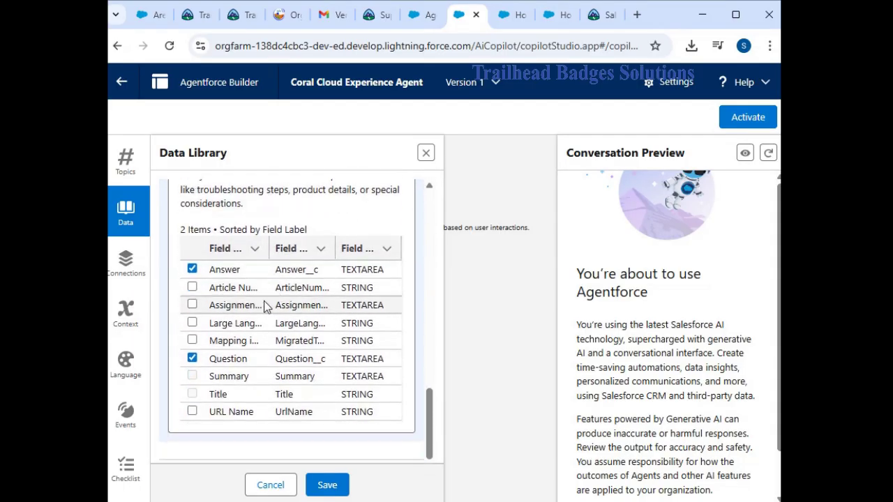
left_click(327, 485)
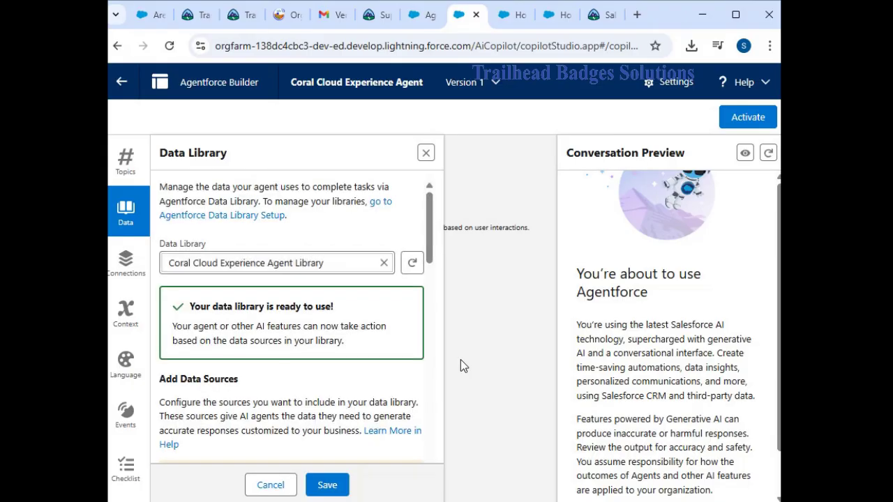
Return to the Code of Conduct Agreement library in Setup, finish the CC_User_Agreement upload, and check the library's status
left_click(417, 25)
left_click(511, 21)
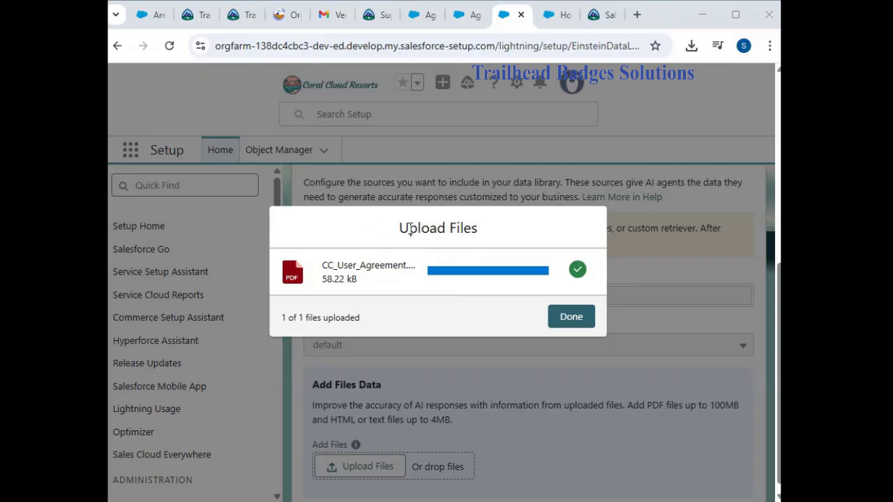
left_click(572, 322)
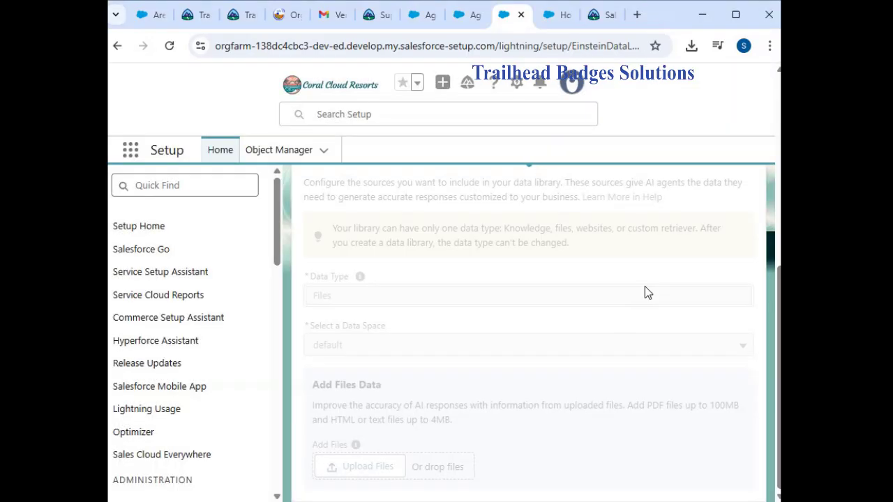
scroll(644, 286, "down", 2)
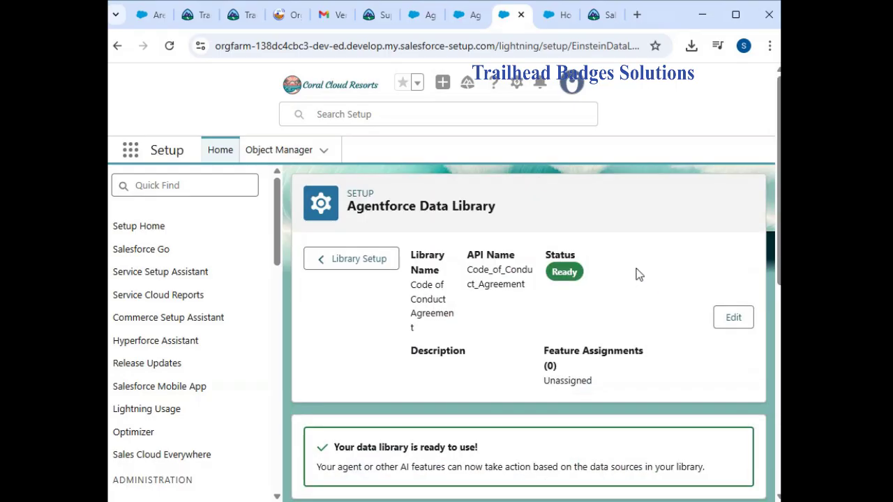
Switch to the Trailhead superbadge page and run the check for challenge 1, Set Up the Agent and Einstein Data Library
left_click(373, 19)
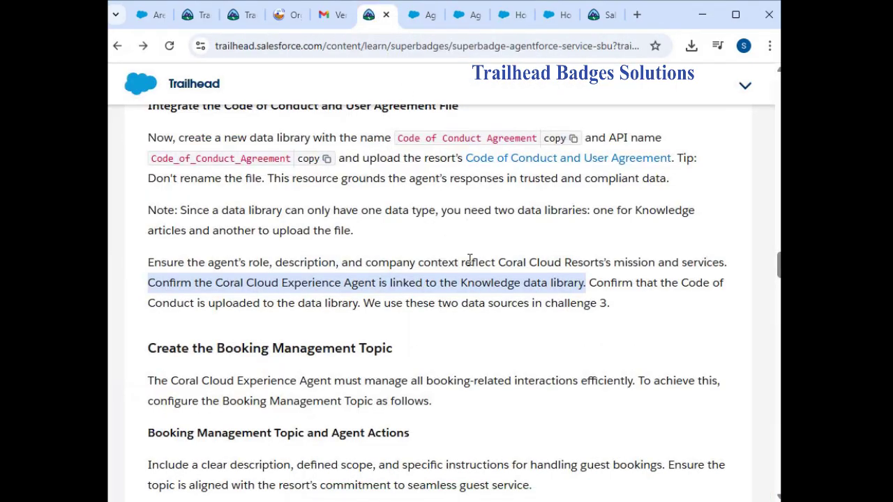
scroll(497, 286, "down", 1)
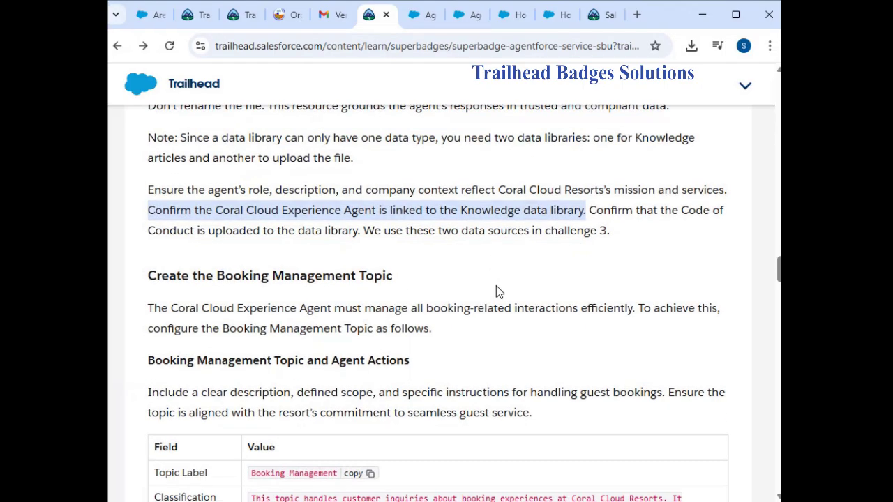
scroll(496, 285, "down", 12)
scroll(497, 286, "down", 15)
scroll(497, 286, "down", 10)
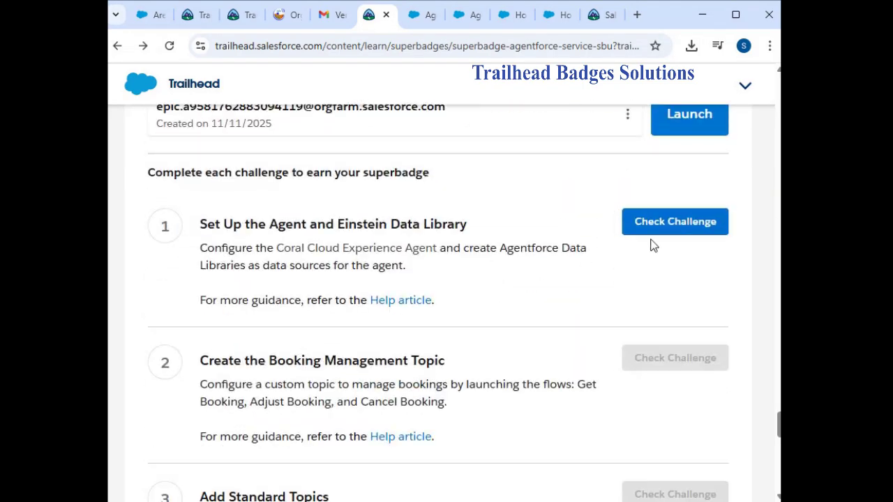
left_click(670, 223)
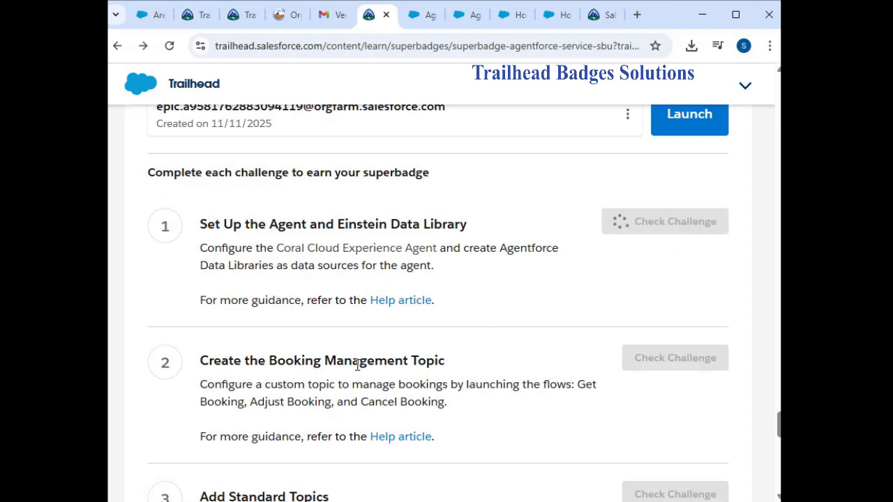